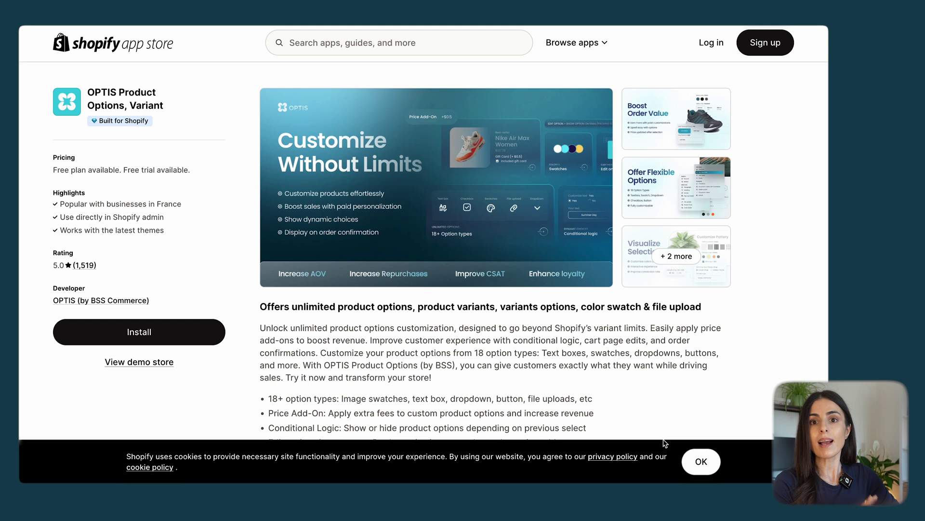
# Step: Review the pricing plans on the OPTIS Product Options app's store page
pyautogui.scroll(-12, 510, 330)
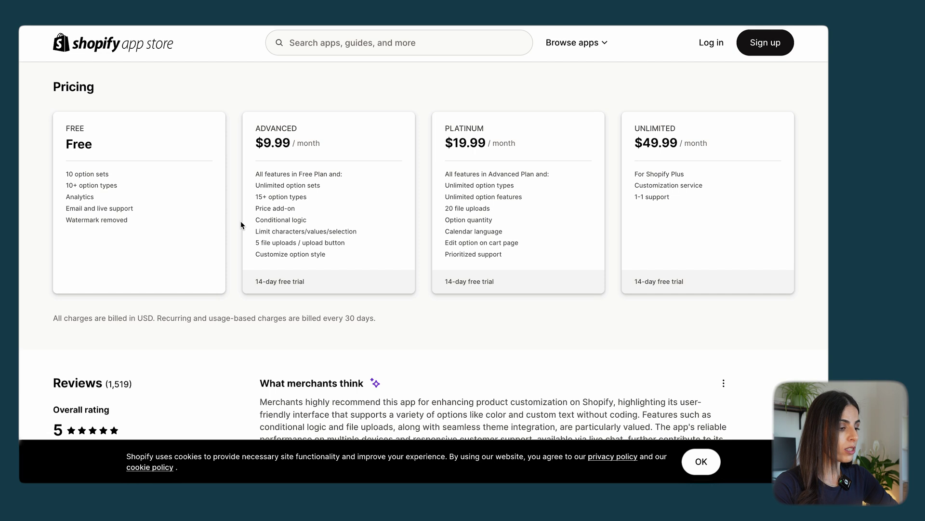
pyautogui.scroll(7, 241, 221)
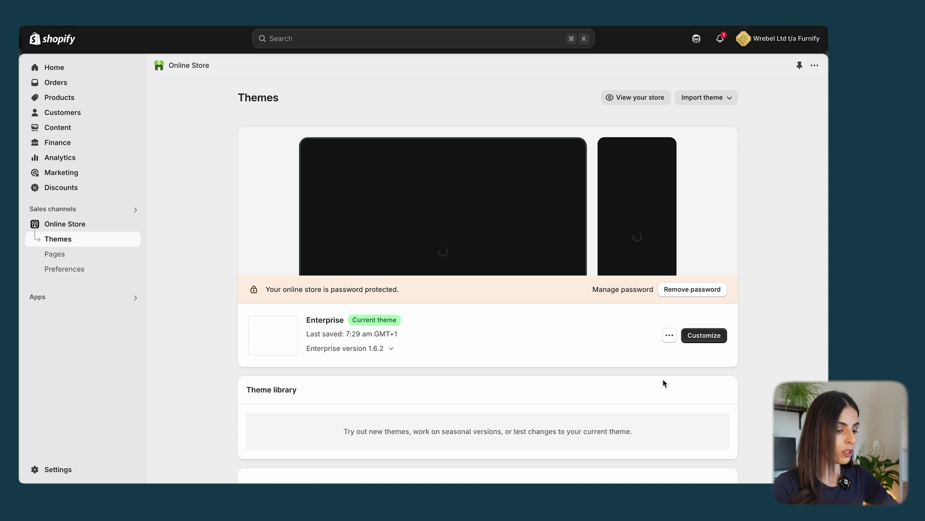
# Step: Open the current Enterprise theme for customization and show its app embeds
pyautogui.click(707, 339)
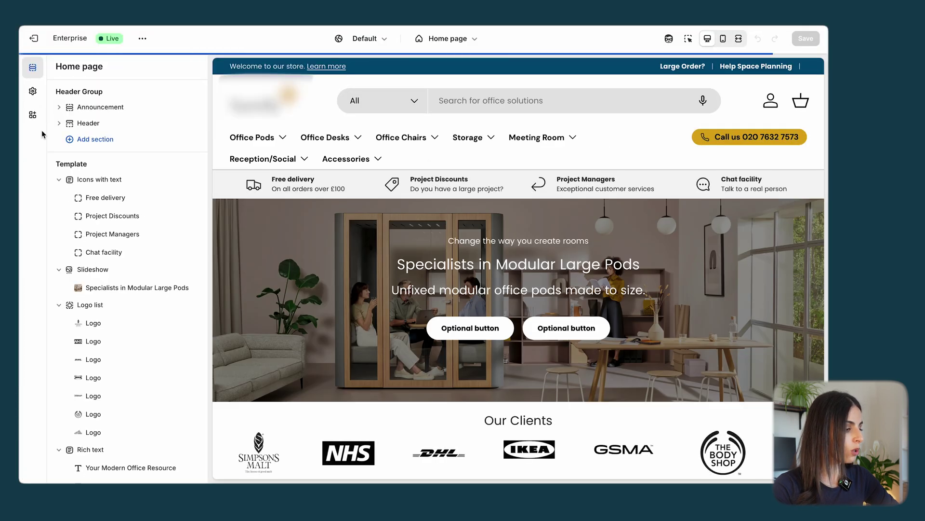
pyautogui.click(34, 118)
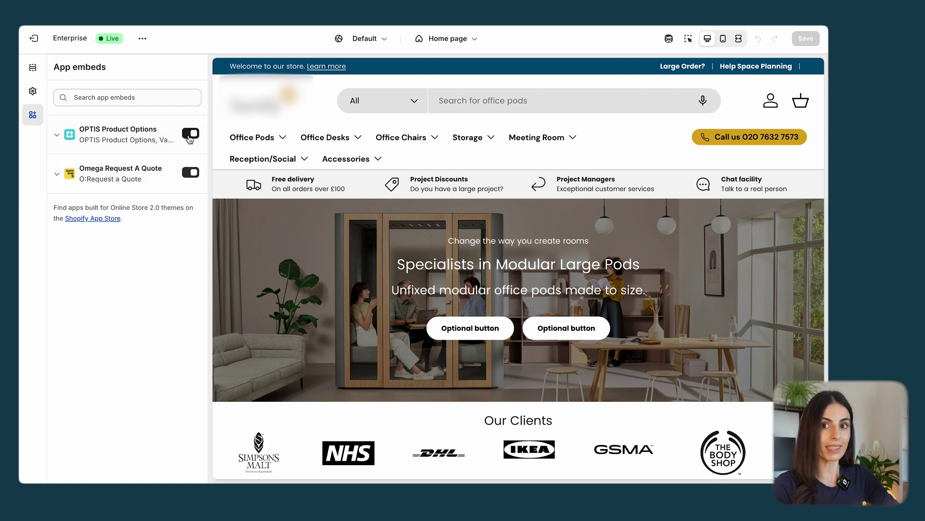
# Step: Switch the theme editor to the Default product template and show its sections and blocks
pyautogui.click(459, 41)
pyautogui.click(444, 104)
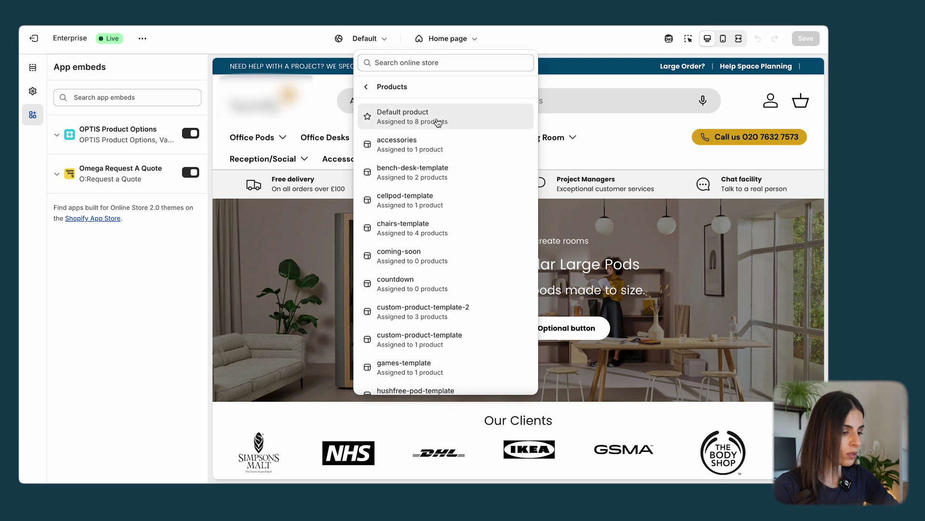
pyautogui.click(436, 119)
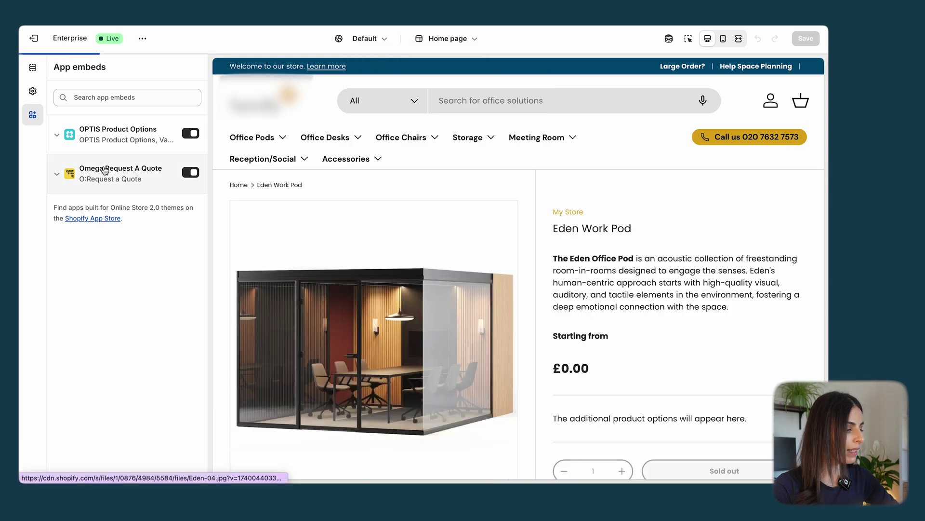
pyautogui.click(37, 62)
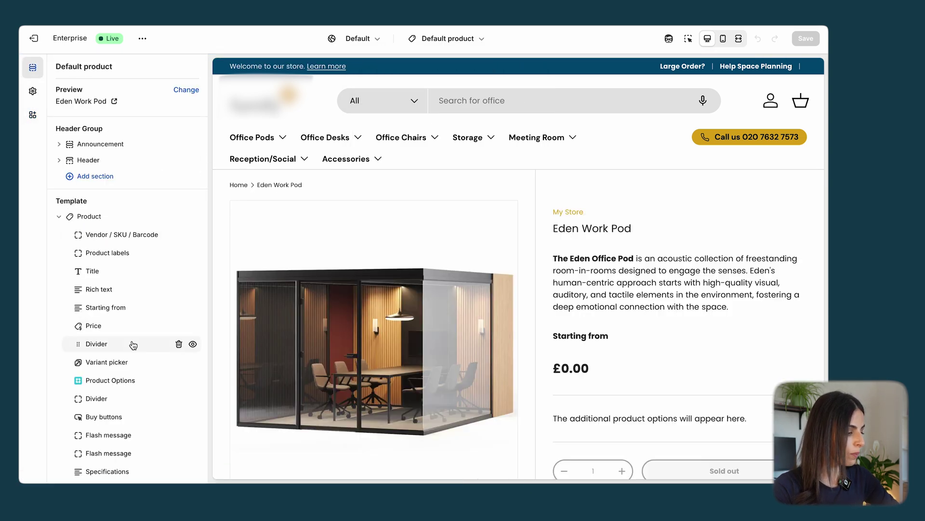
# Step: Look over the Product section's blocks and show the app blocks that can be added at its end
pyautogui.scroll(-4, 123, 217)
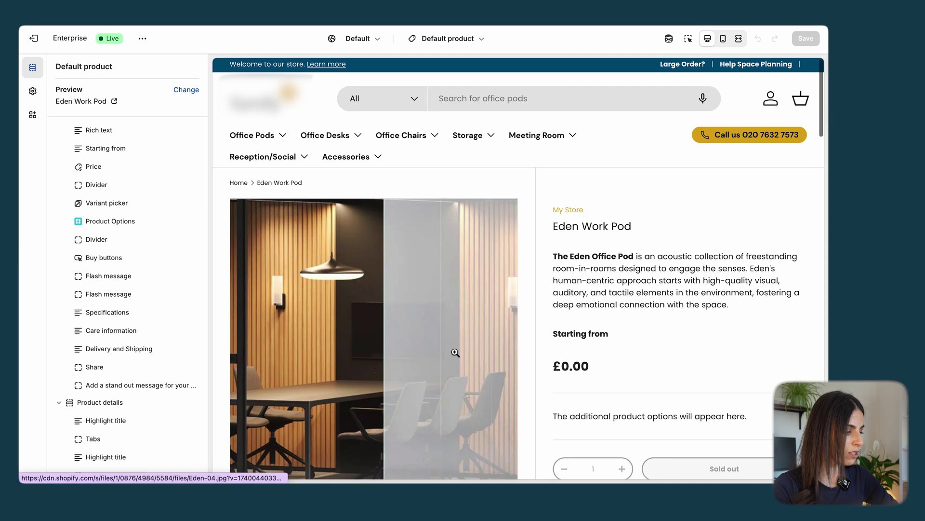
pyautogui.scroll(-3, 455, 352)
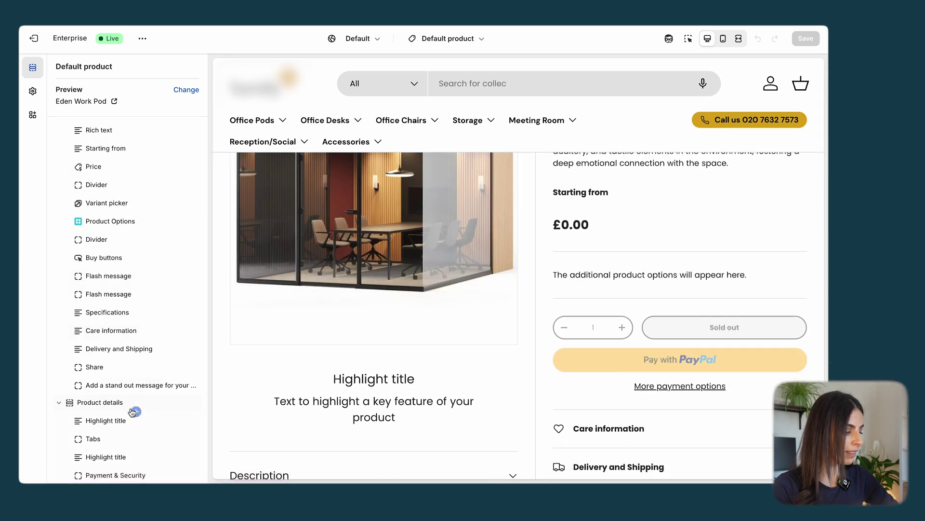
pyautogui.click(140, 395)
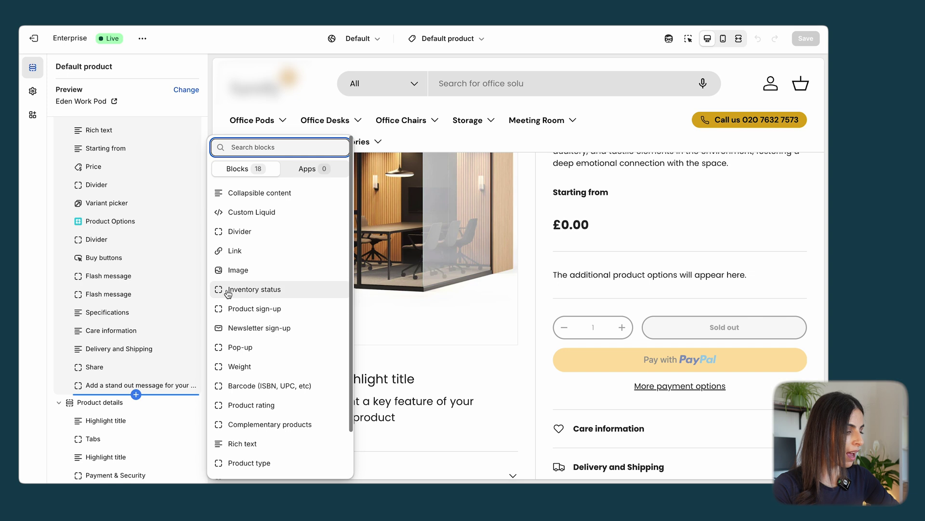
pyautogui.click(327, 171)
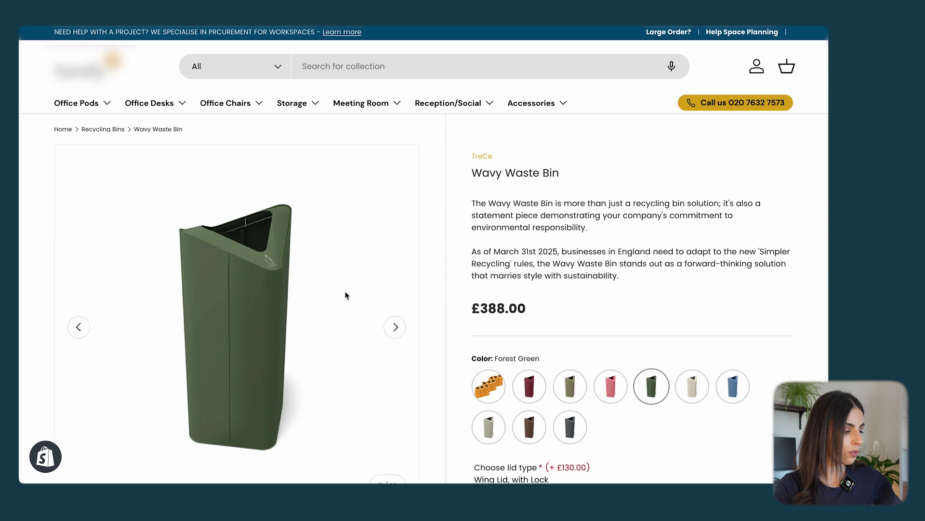
# Step: Preview the Wavy Waste Bin in Red Wine, Olive and Old Pink on its storefront page
pyautogui.click(539, 386)
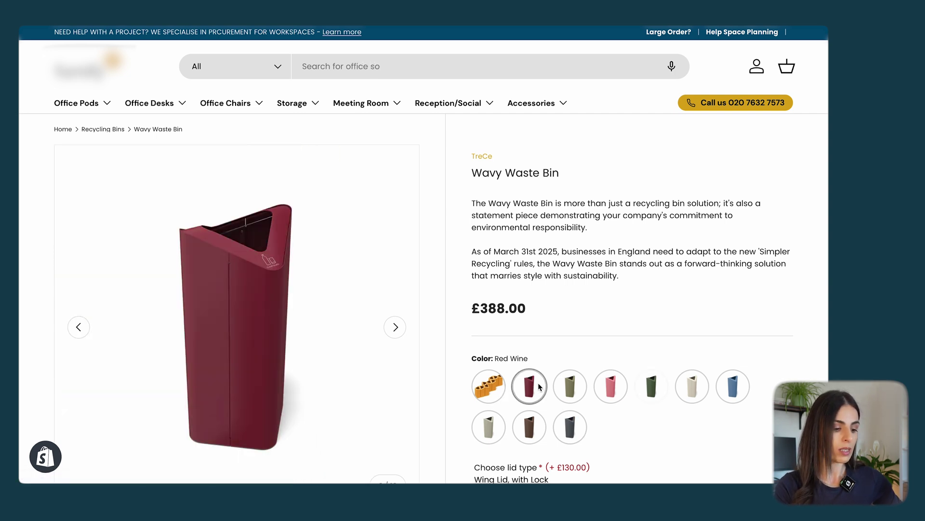
pyautogui.click(574, 386)
pyautogui.click(620, 394)
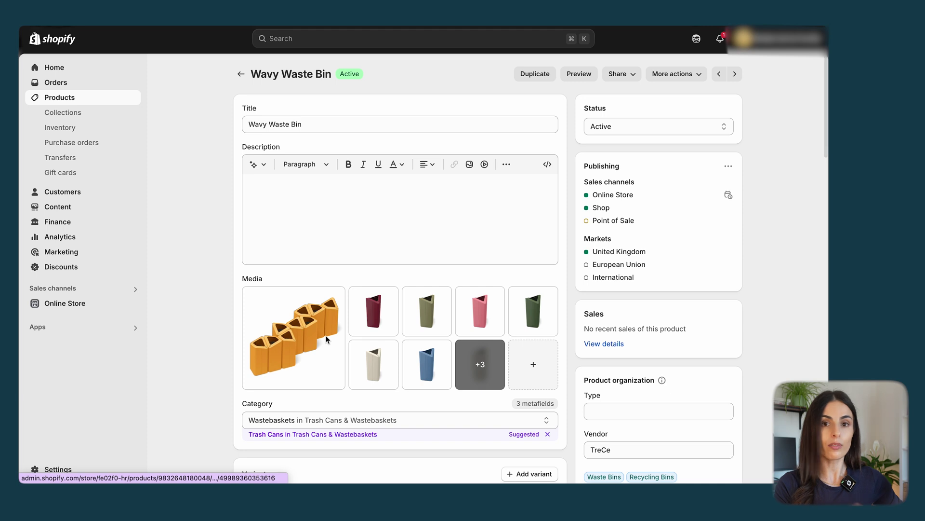
# Step: Review the colour variants, prices and stock of the Wavy Waste Bin in the store admin
pyautogui.scroll(-5, 326, 340)
pyautogui.scroll(-3, 327, 340)
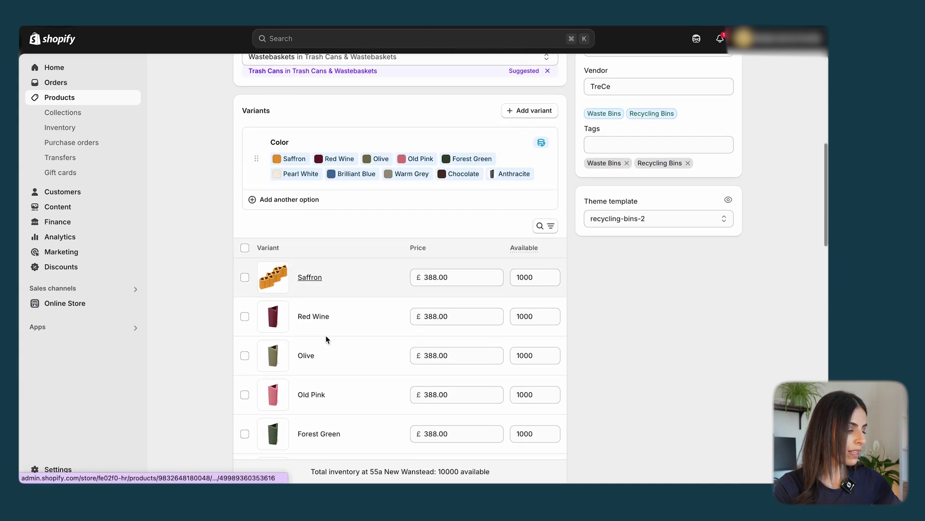
pyautogui.scroll(-5, 327, 342)
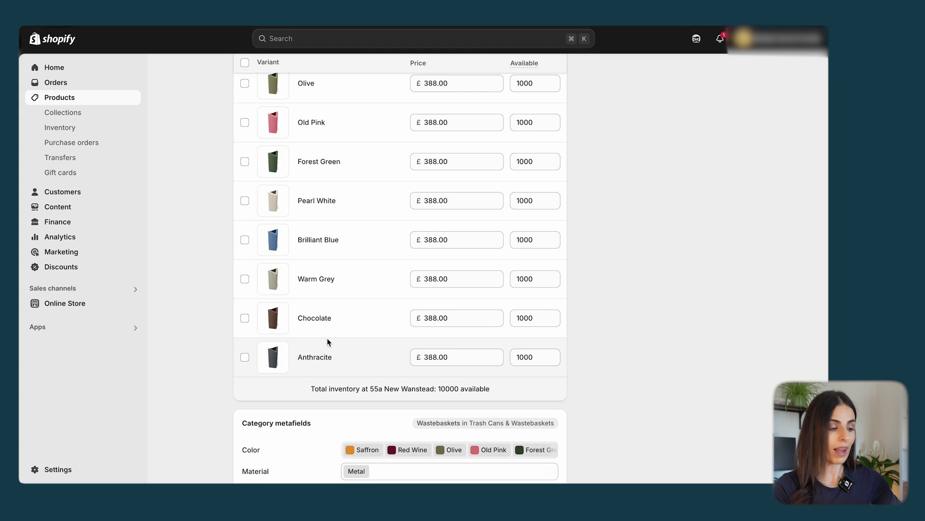
pyautogui.scroll(11, 327, 342)
pyautogui.scroll(-3, 525, 276)
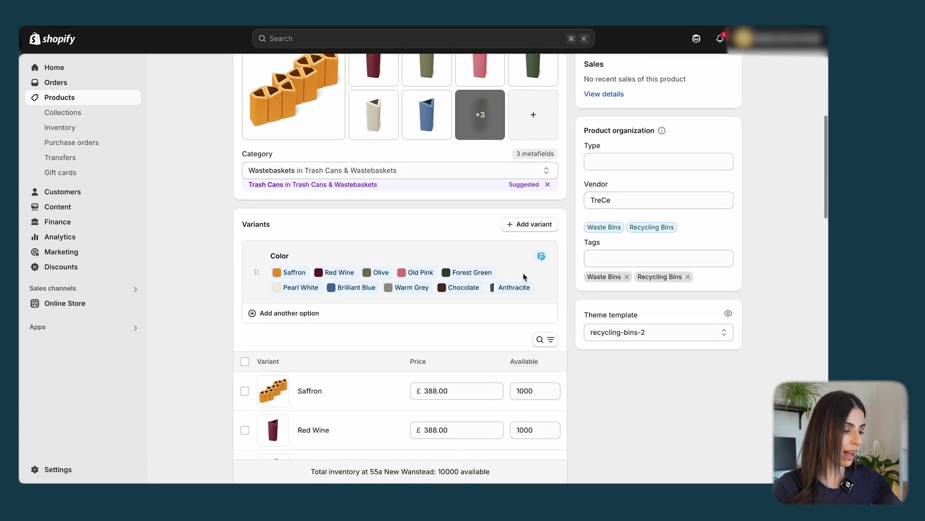
# Step: Open a new variant form for the Wavy Waste Bin and review its pricing, inventory and shipping fields
pyautogui.click(530, 224)
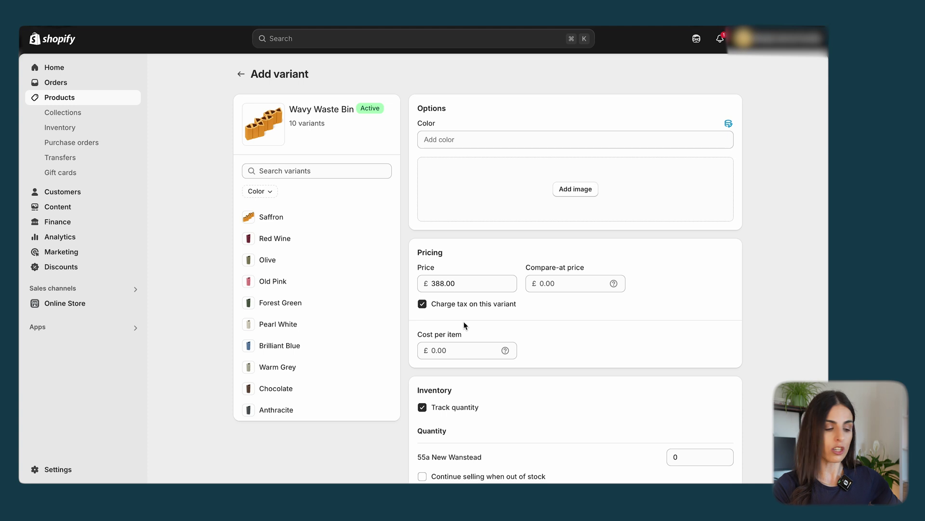
pyautogui.scroll(-5, 465, 325)
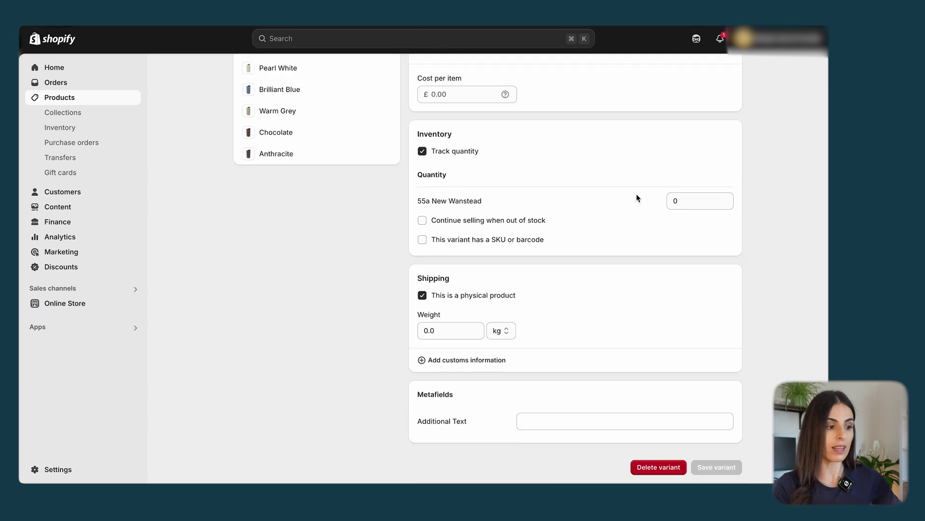
pyautogui.scroll(6, 636, 194)
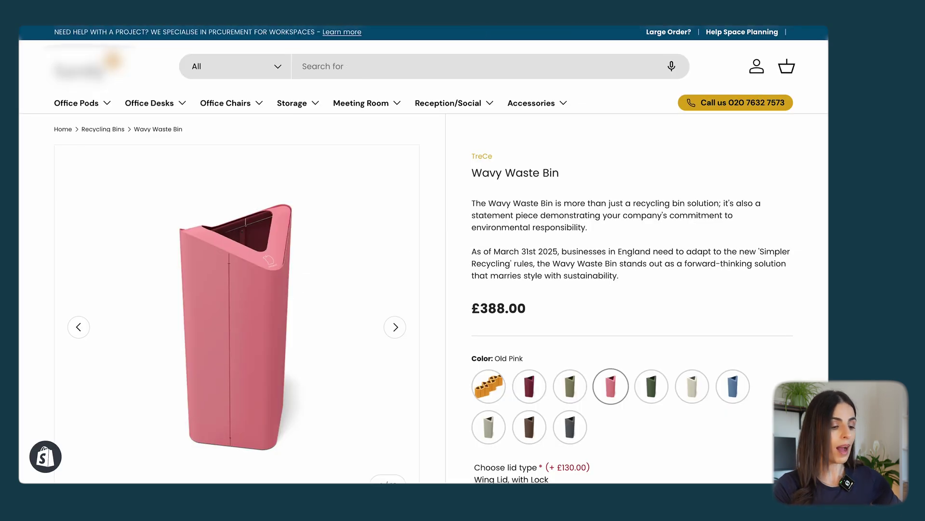
# Step: Examine the lid type, lid colour, optional extras and symbol choices on the Wavy Waste Bin's storefront page
pyautogui.scroll(-8, 555, 229)
pyautogui.scroll(1, 554, 230)
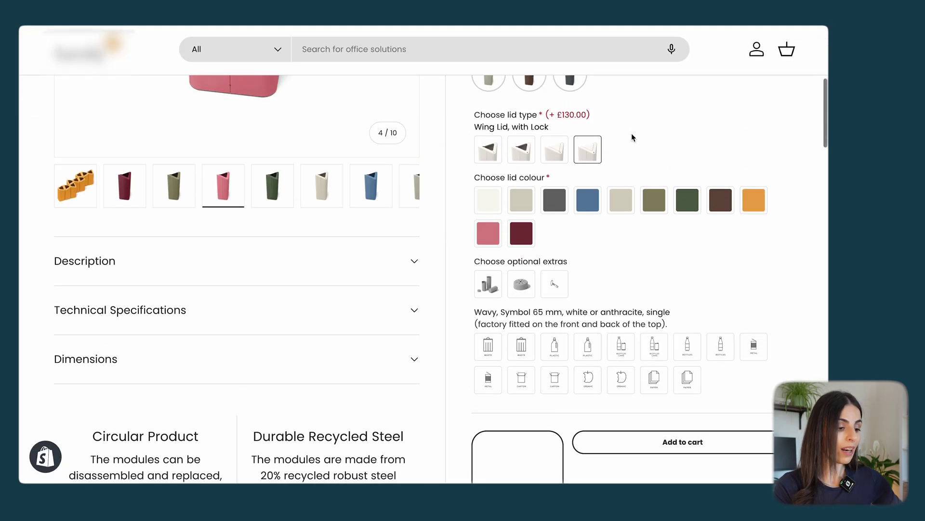
pyautogui.moveTo(547, 379)
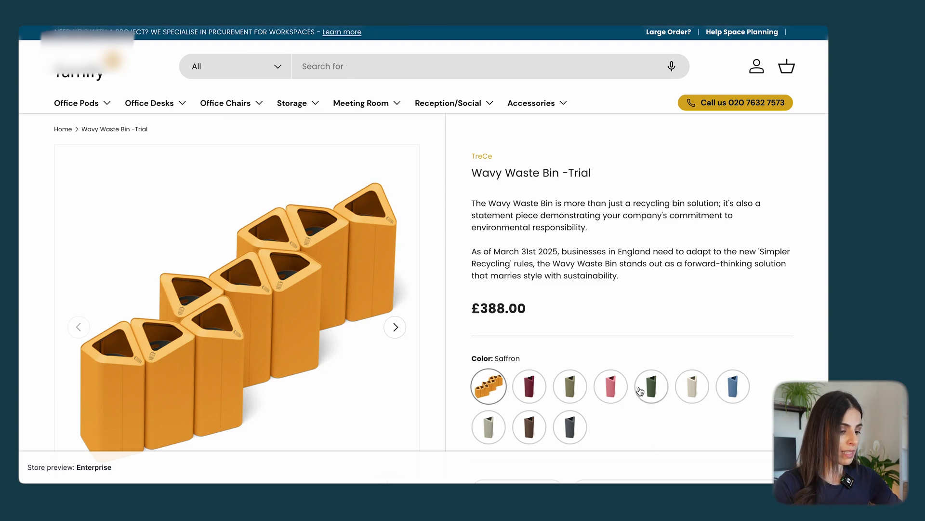
# Step: Preview the Wavy Waste Bin -Trial in Red Wine, Olive, Old Pink and Forest Green, and compare it with the original product's options
pyautogui.scroll(-5, 639, 391)
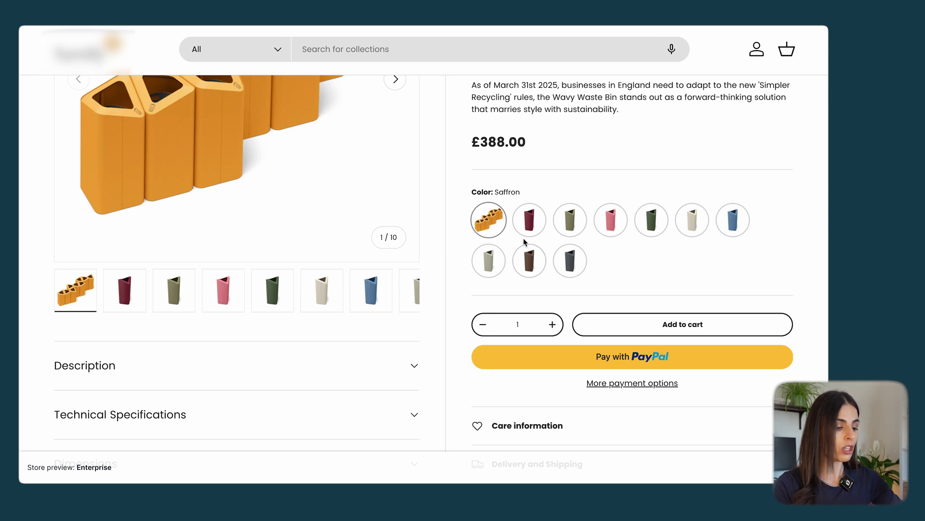
pyautogui.click(529, 221)
pyautogui.click(571, 222)
pyautogui.click(626, 230)
pyautogui.click(652, 222)
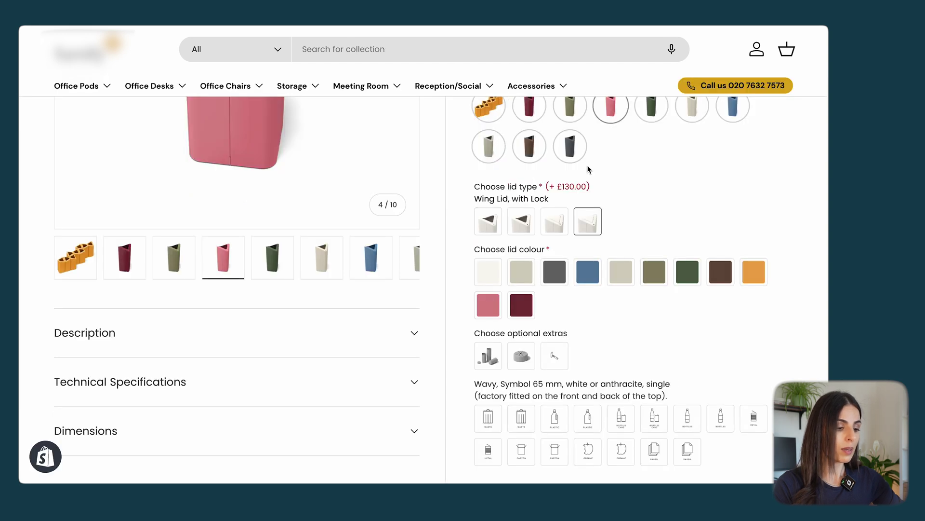
pyautogui.moveTo(510, 353)
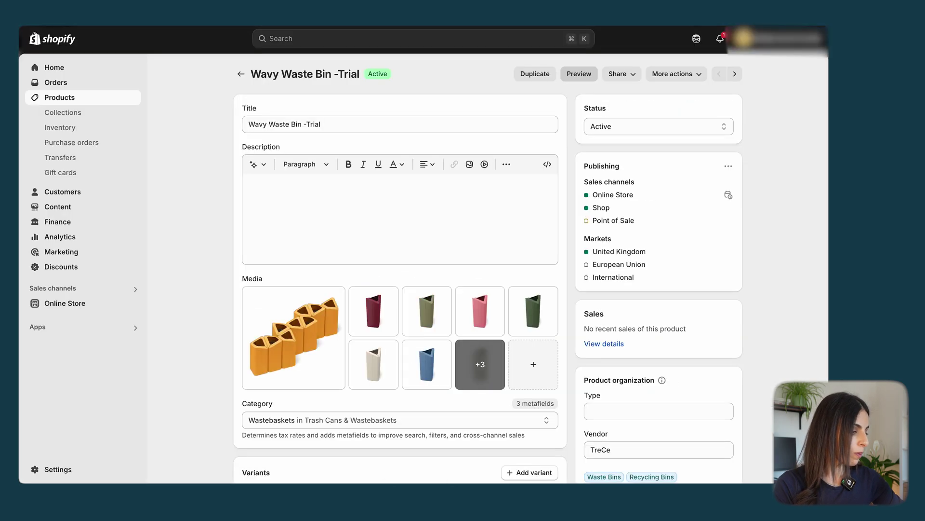
# Step: Open the OPTIS Product Options app from the store admin and start a new option set
pyautogui.click(59, 333)
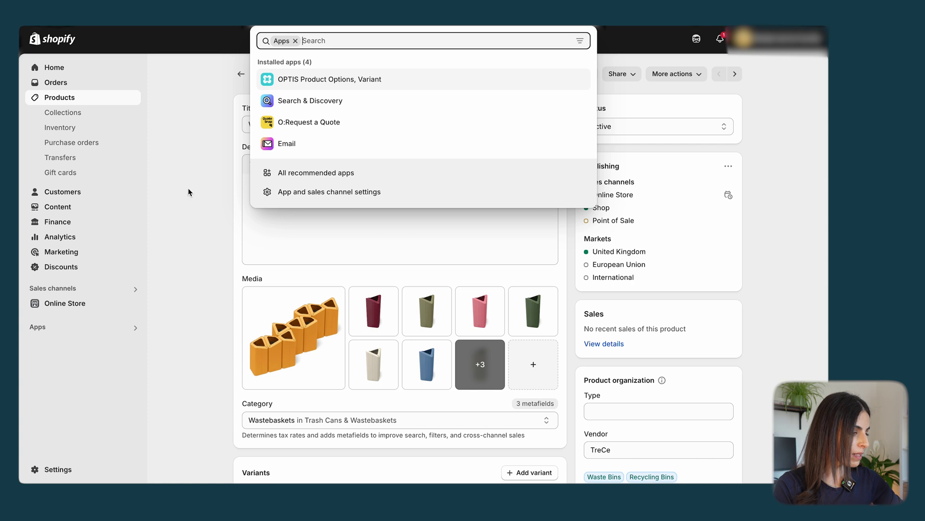
pyautogui.click(299, 82)
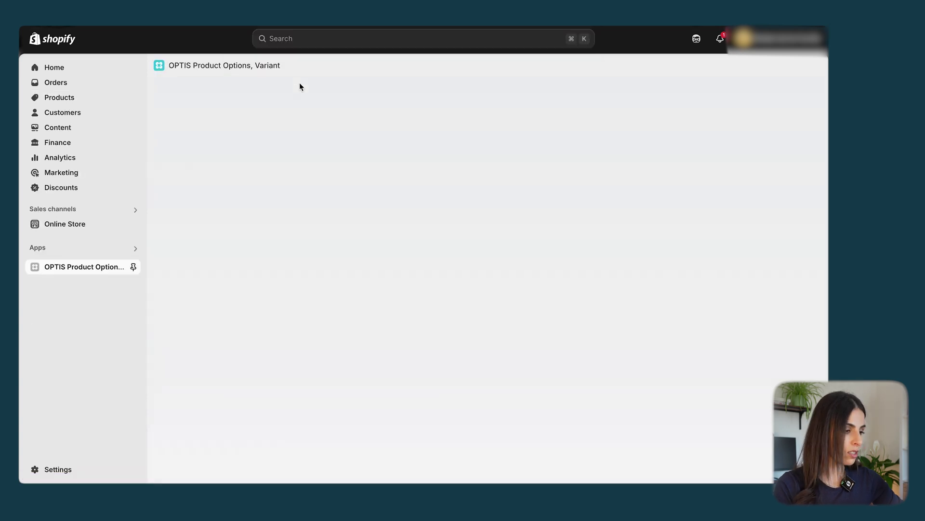
pyautogui.click(95, 283)
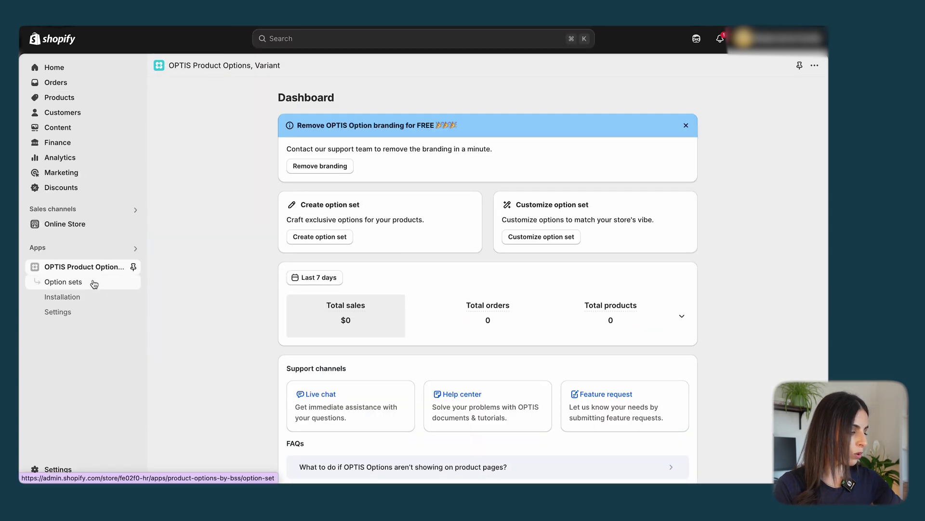
pyautogui.click(736, 101)
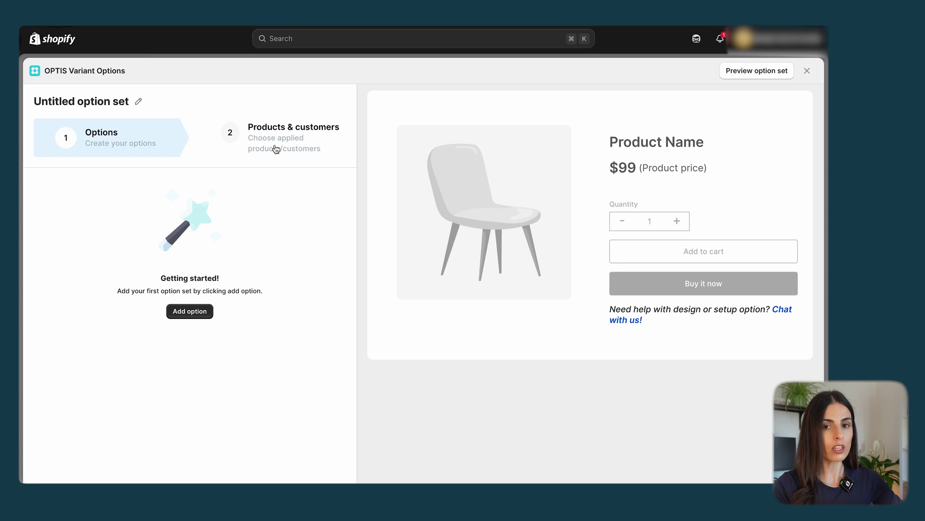
pyautogui.click(194, 316)
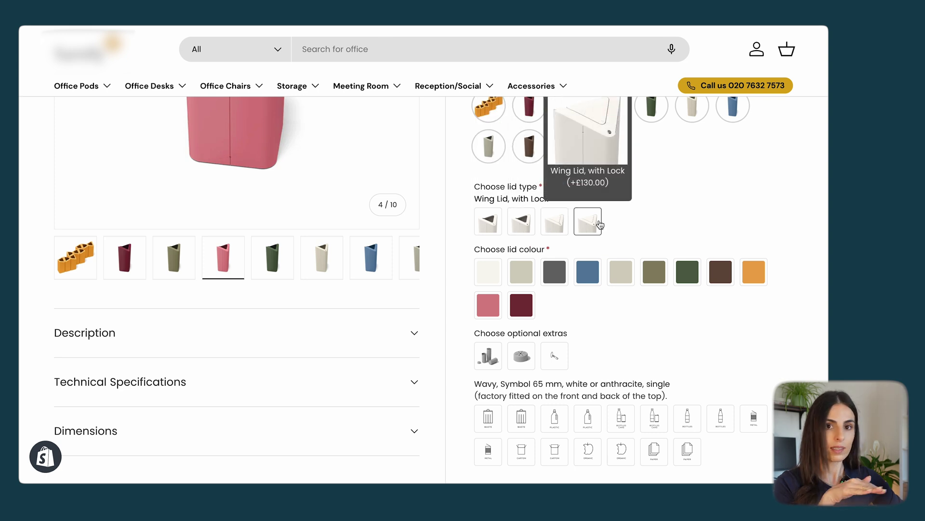
# Step: Inspect the individual lid type swatches and their price add-ons on the original Wavy Waste Bin page
pyautogui.click(601, 225)
pyautogui.click(494, 266)
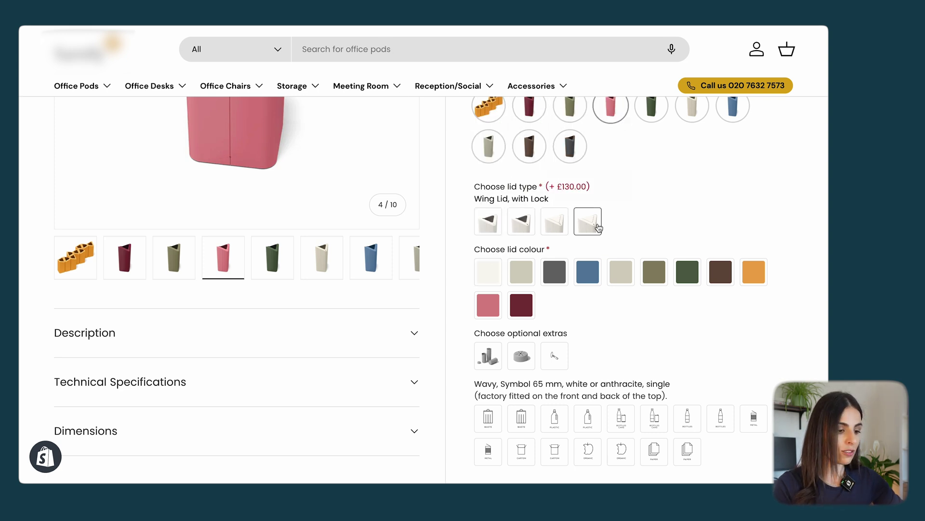
pyautogui.moveTo(488, 233)
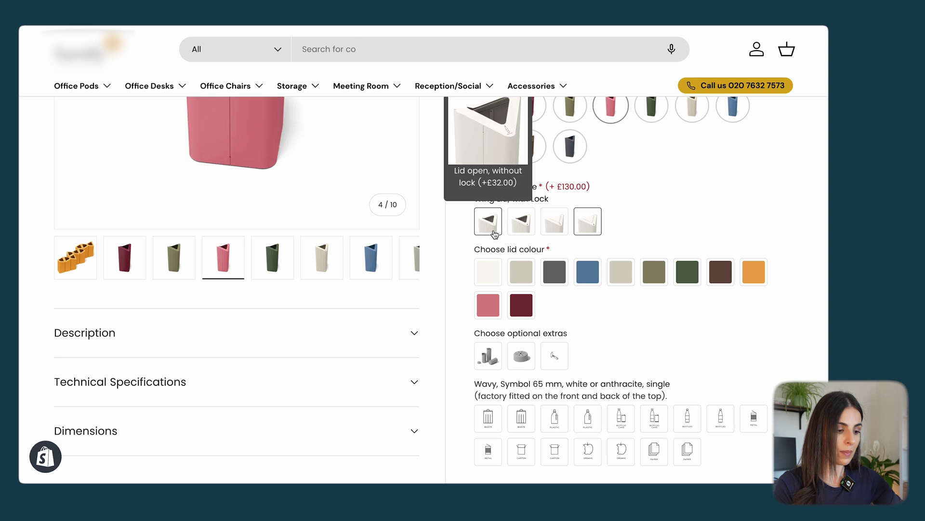
pyautogui.moveTo(556, 232)
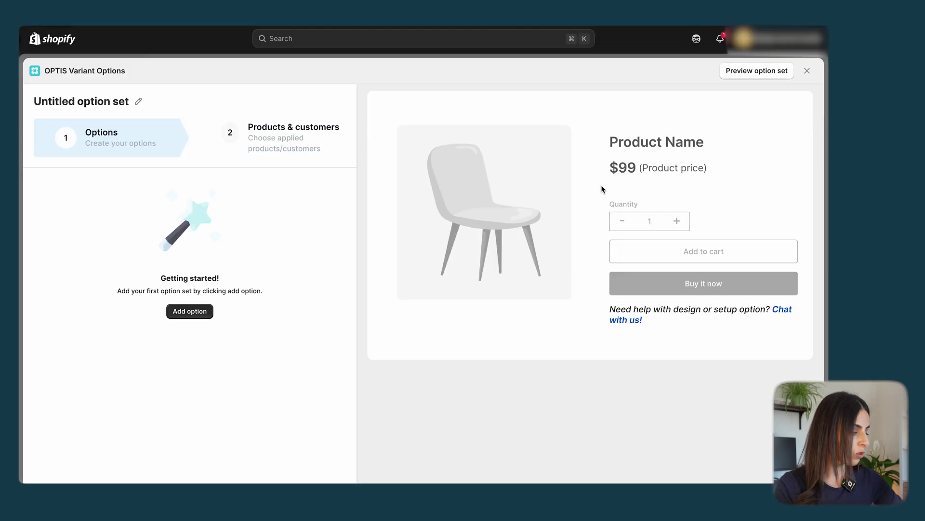
# Step: Add a Swatch option to the untitled option set
pyautogui.click(188, 313)
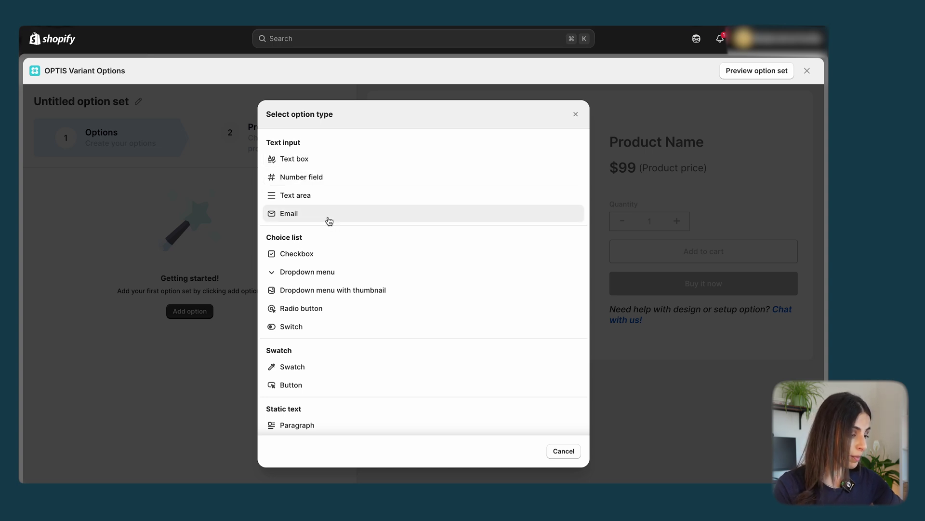
pyautogui.scroll(-5, 341, 292)
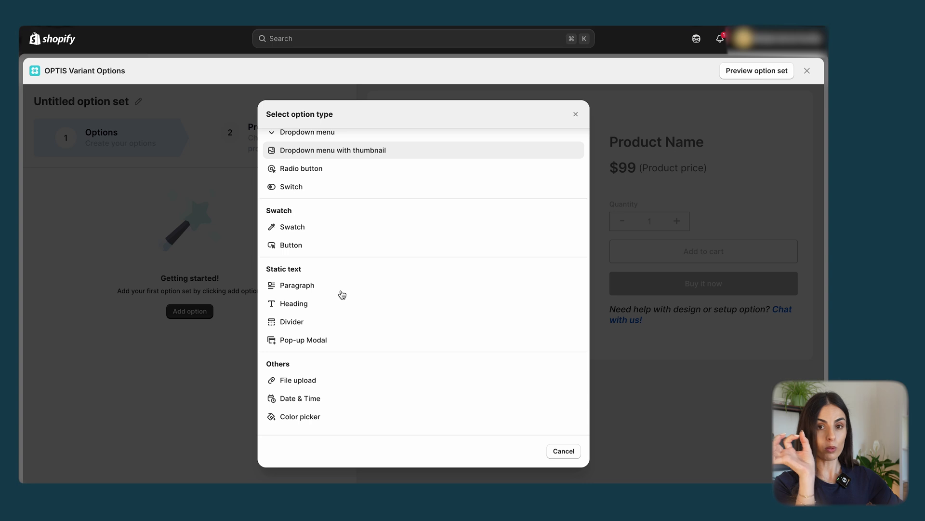
pyautogui.click(314, 232)
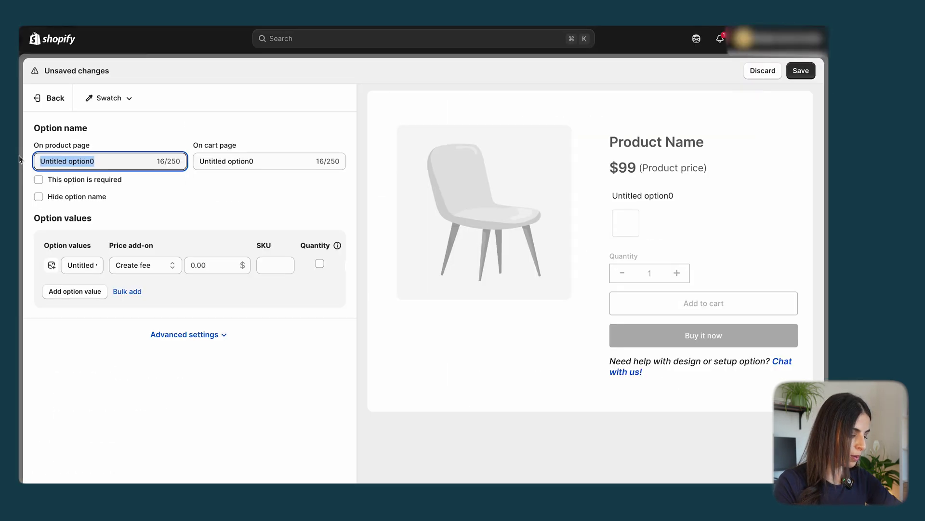
# Step: Name the swatch option "Choose Lid Type" on the product page and "Lid Type" on the cart page, and make it required
pyautogui.write('Choose')
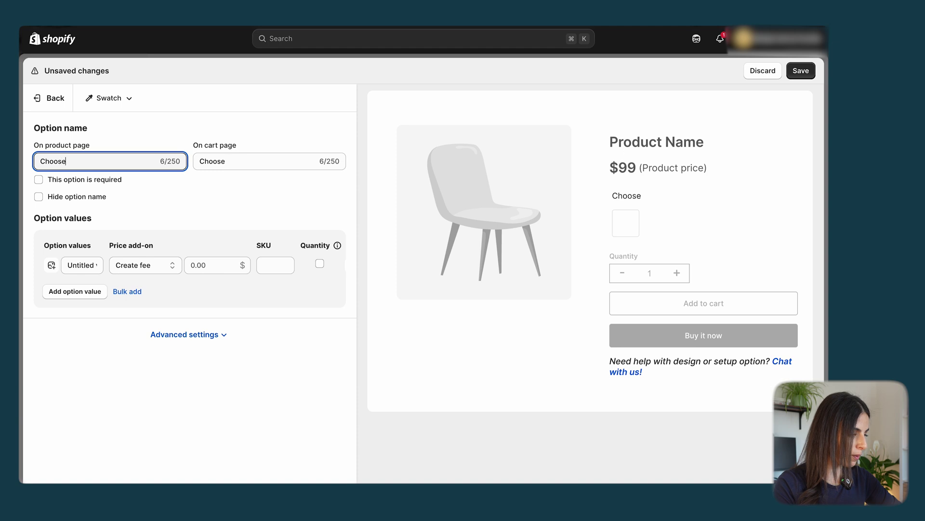
pyautogui.write(' Lid Type')
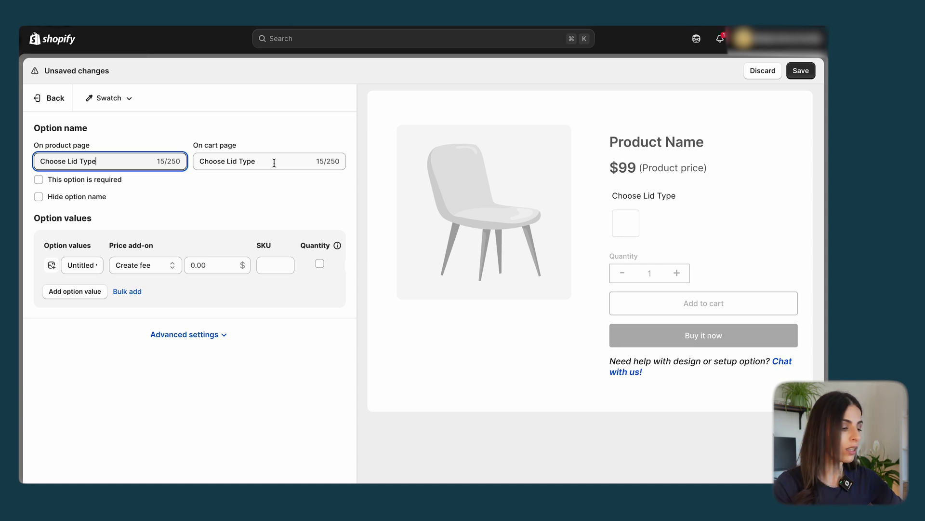
pyautogui.moveTo(227, 161); pyautogui.dragTo(185, 161)
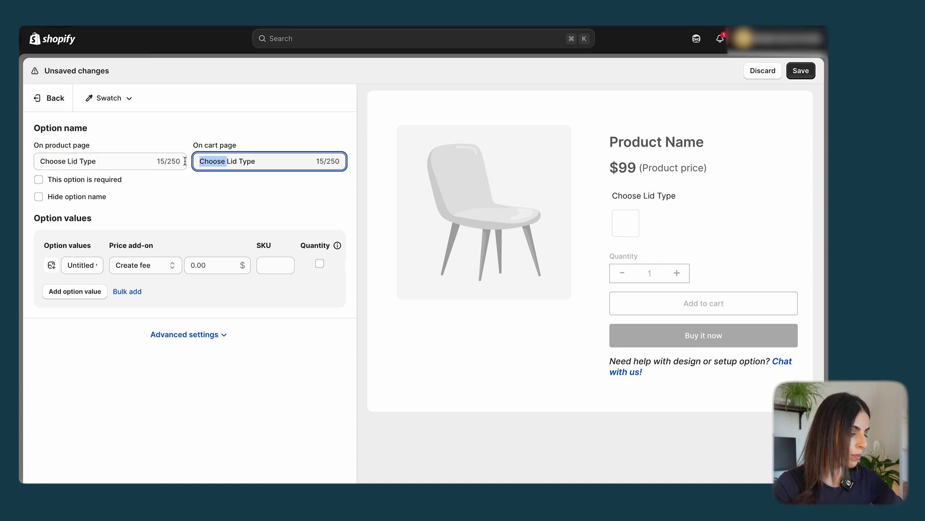
pyautogui.press('BackSpace')
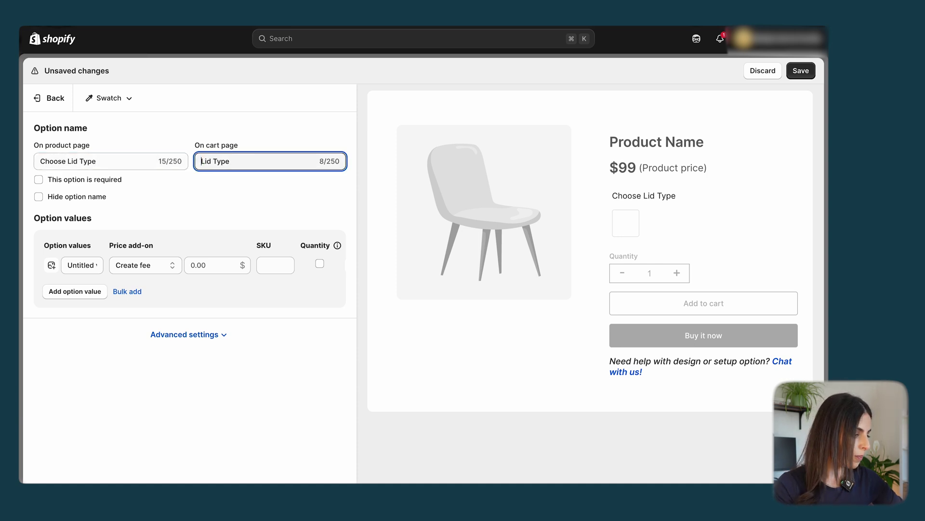
pyautogui.click(68, 186)
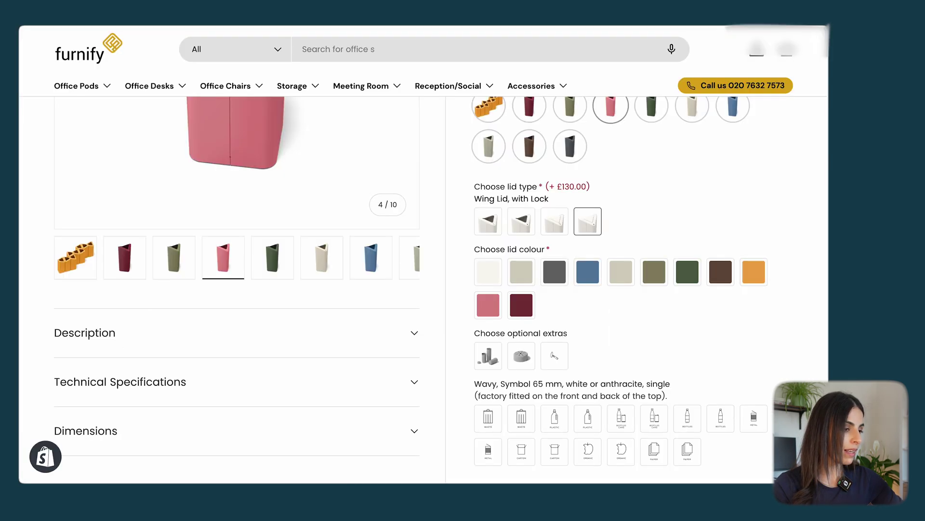
# Step: Check the lid type names on the original product page and name the first option value "Lid Open Without Lock"
pyautogui.moveTo(491, 223)
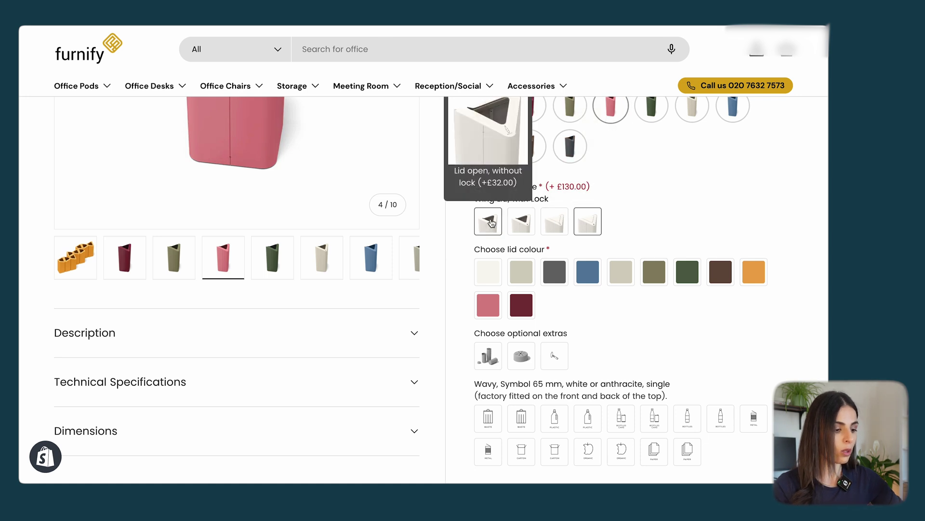
pyautogui.moveTo(530, 228)
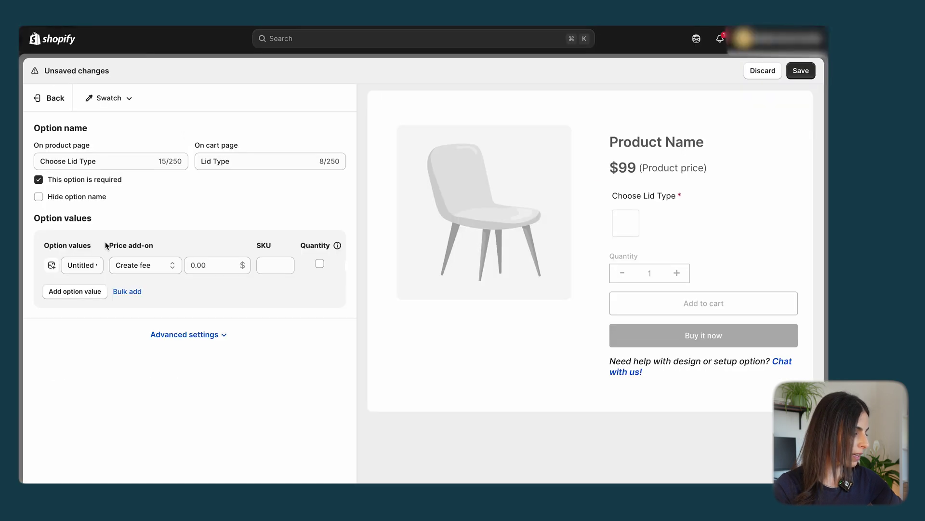
pyautogui.click(85, 268)
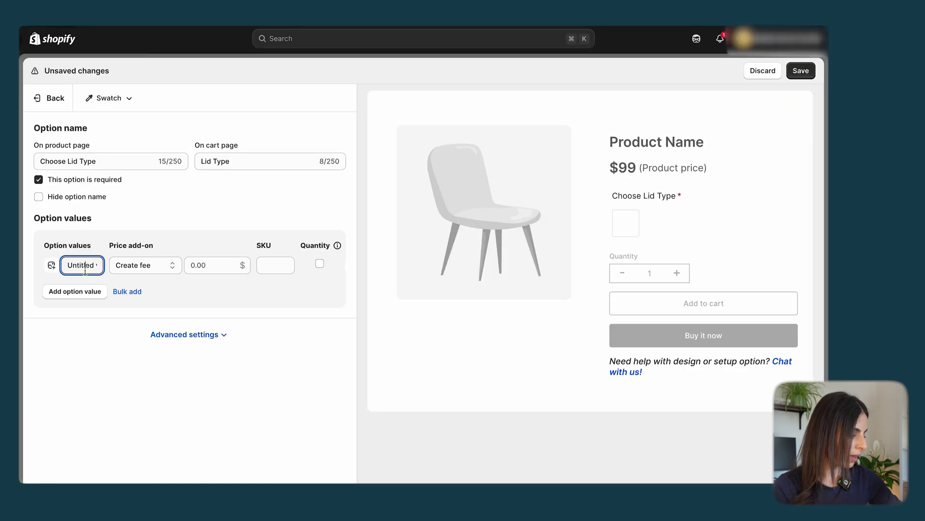
pyautogui.tripleClick(85, 271)
pyautogui.write('Lid ')
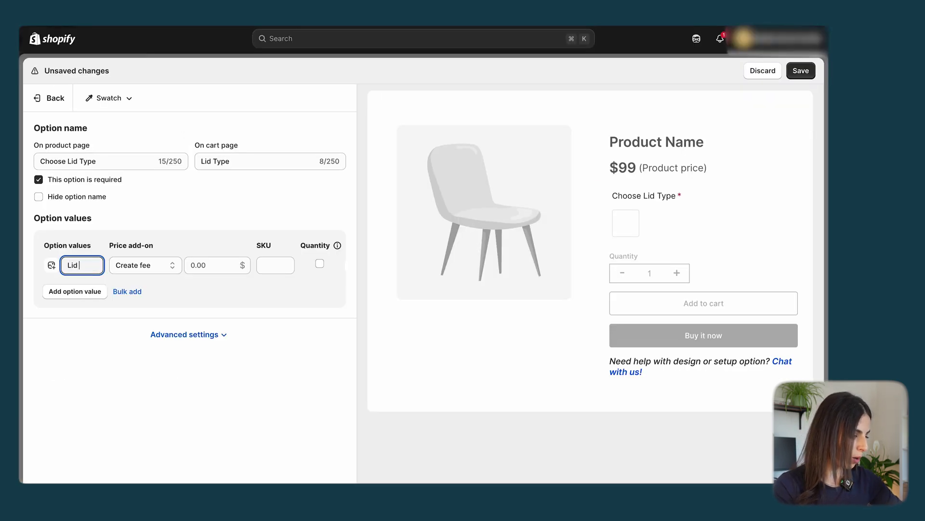
pyautogui.write('Open Withou')
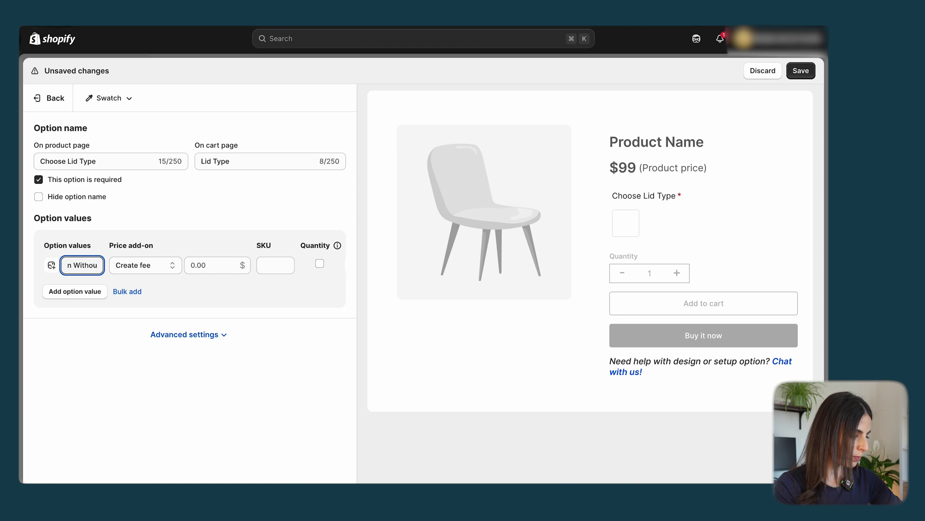
pyautogui.write('t Loc')
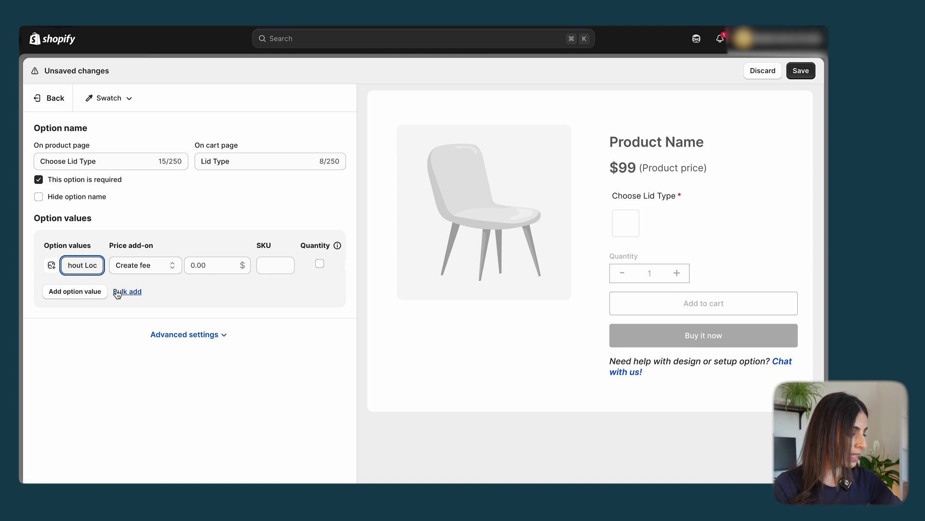
pyautogui.click(51, 266)
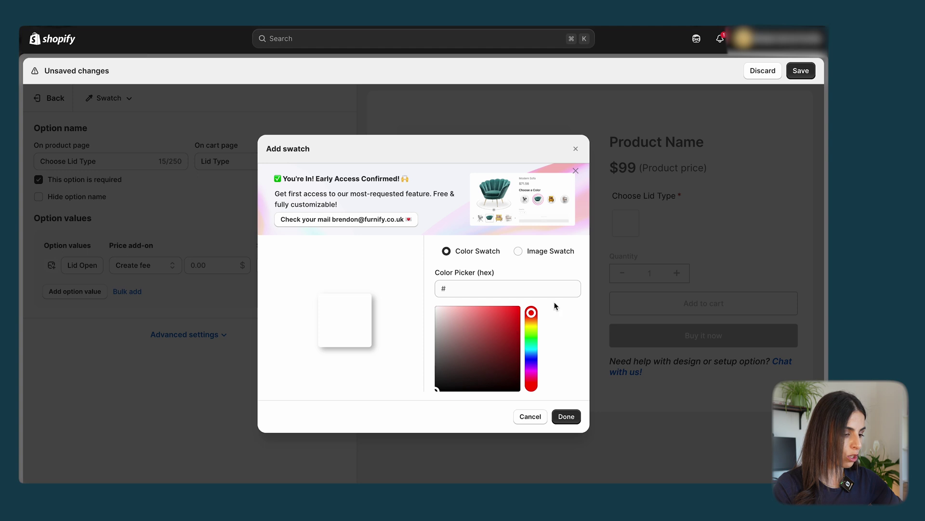
pyautogui.click(558, 252)
pyautogui.click(515, 310)
pyautogui.click(323, 172)
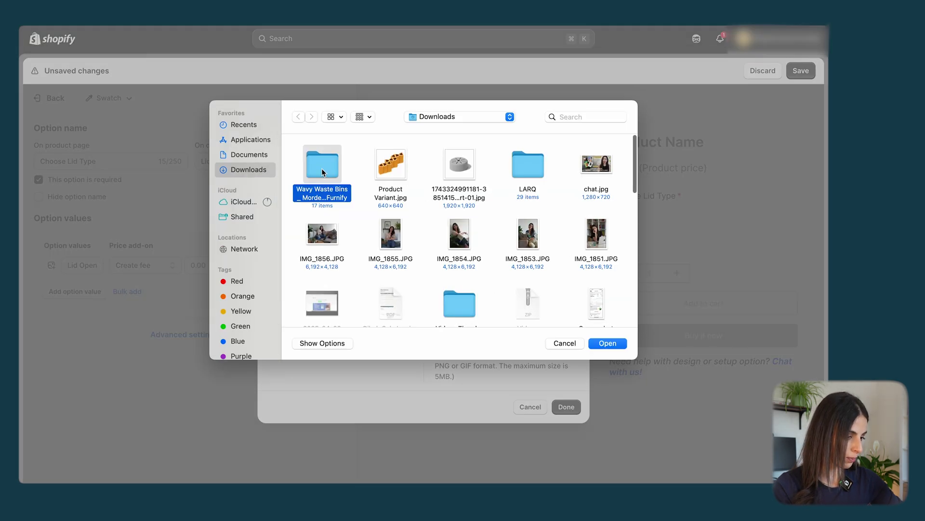
pyautogui.doubleClick(323, 172)
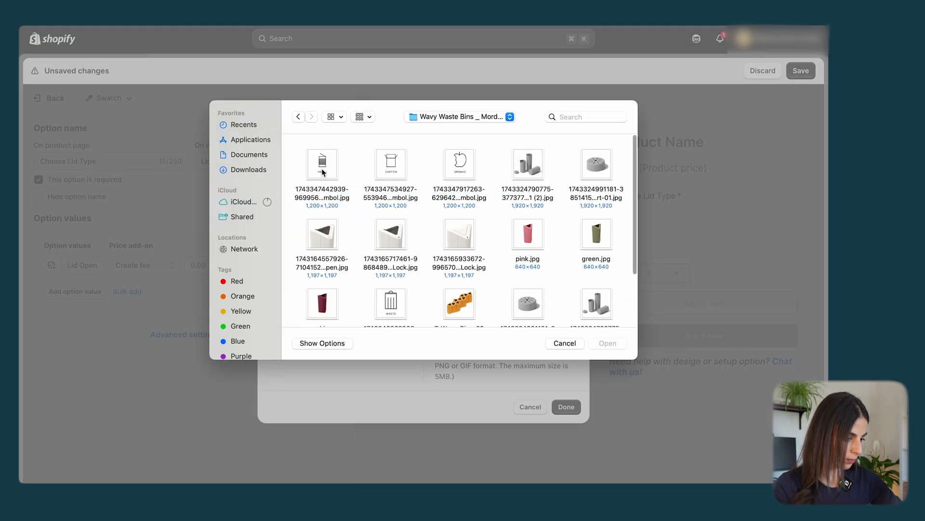
pyautogui.doubleClick(468, 241)
pyautogui.press('Return')
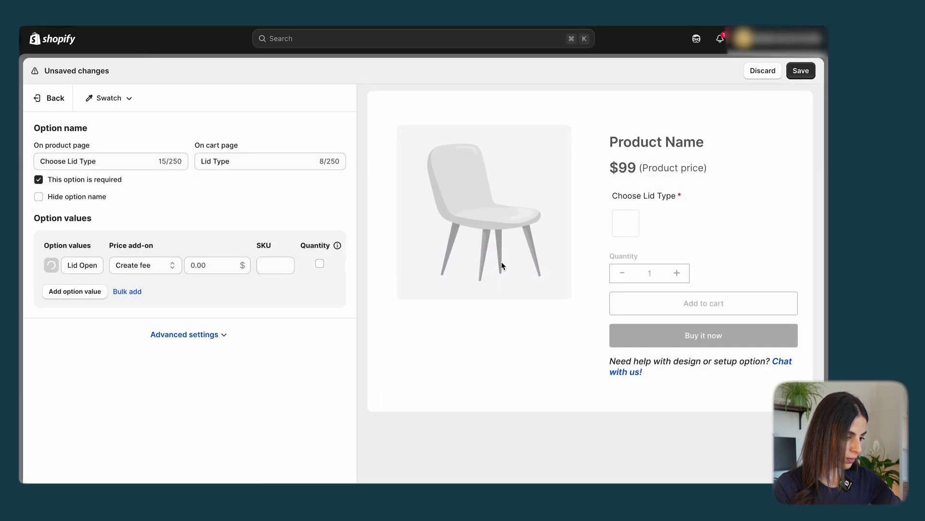
# Step: Set the first lid value's price add-on to a created fee of 20, leaving its SKU empty
pyautogui.click(140, 269)
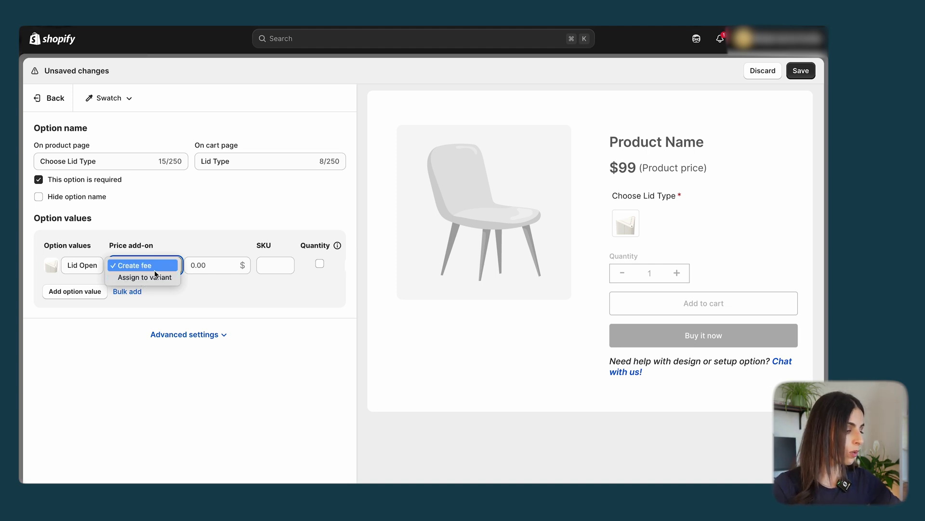
pyautogui.click(209, 269)
pyautogui.click(212, 263)
pyautogui.write('20')
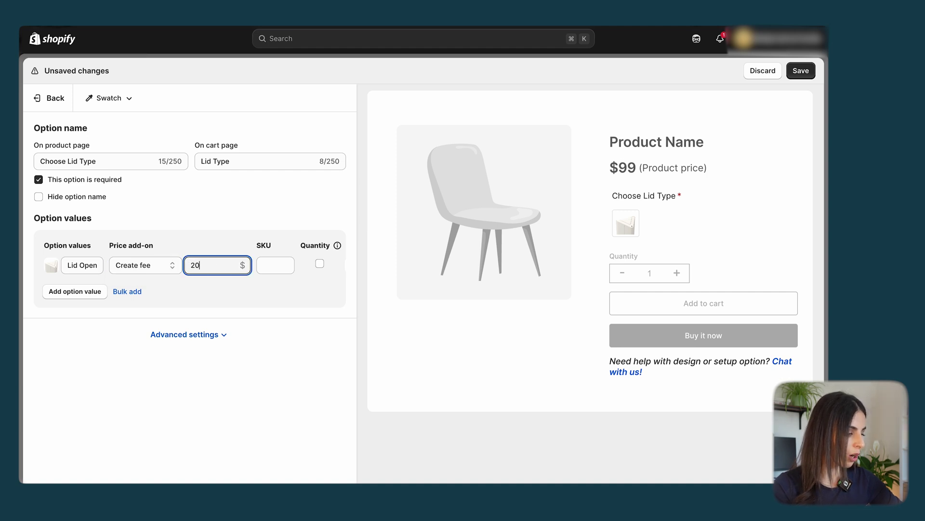
pyautogui.click(279, 267)
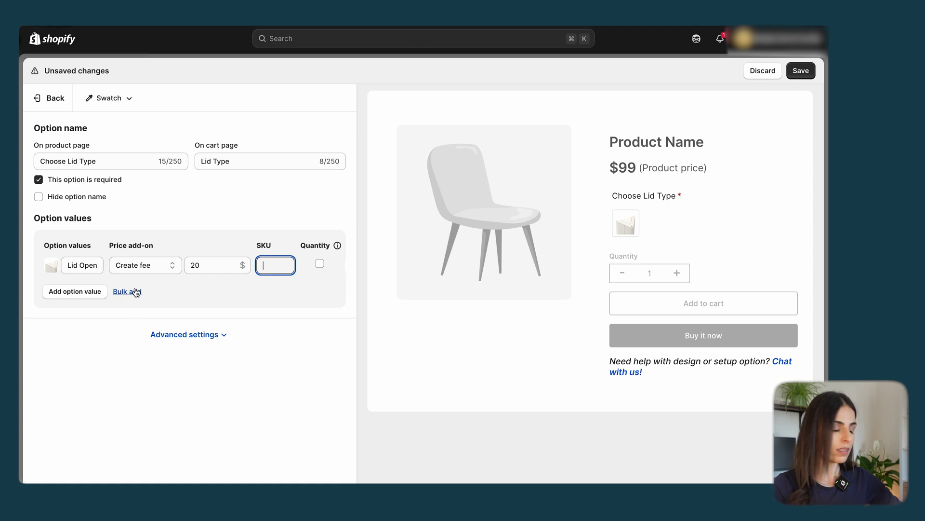
# Step: Add a second option value to the lid type swatch and name it "Lid Option 2"
pyautogui.click(93, 292)
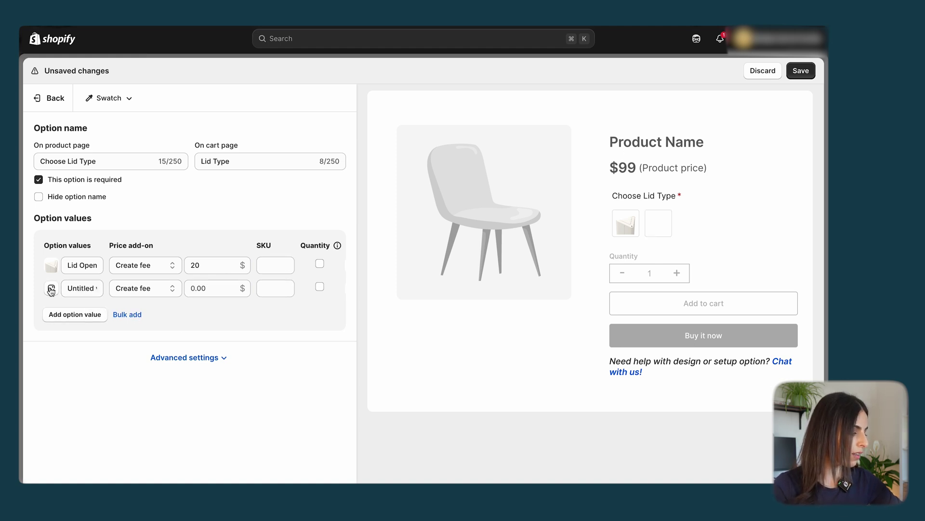
pyautogui.click(66, 290)
pyautogui.hotkey('ctrl', 'a')
pyautogui.write('Lid Op')
pyautogui.write('tion')
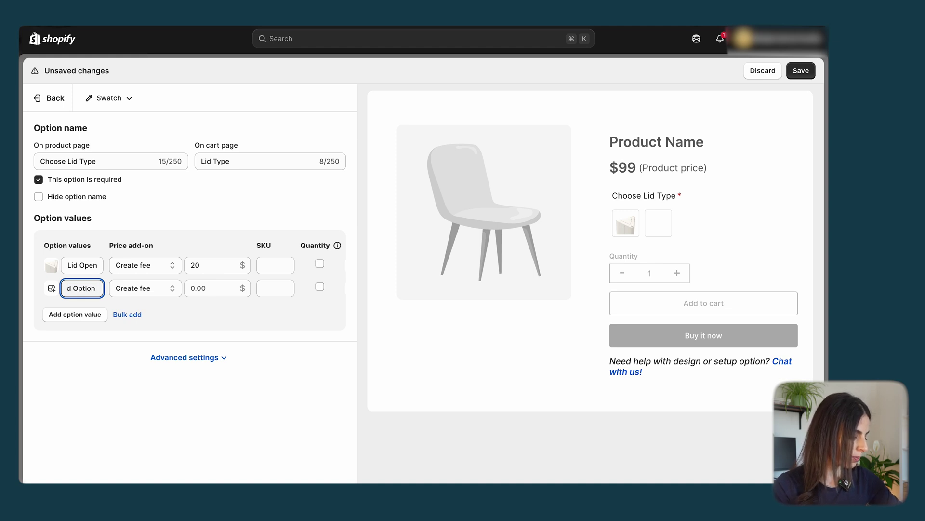
pyautogui.click(51, 288)
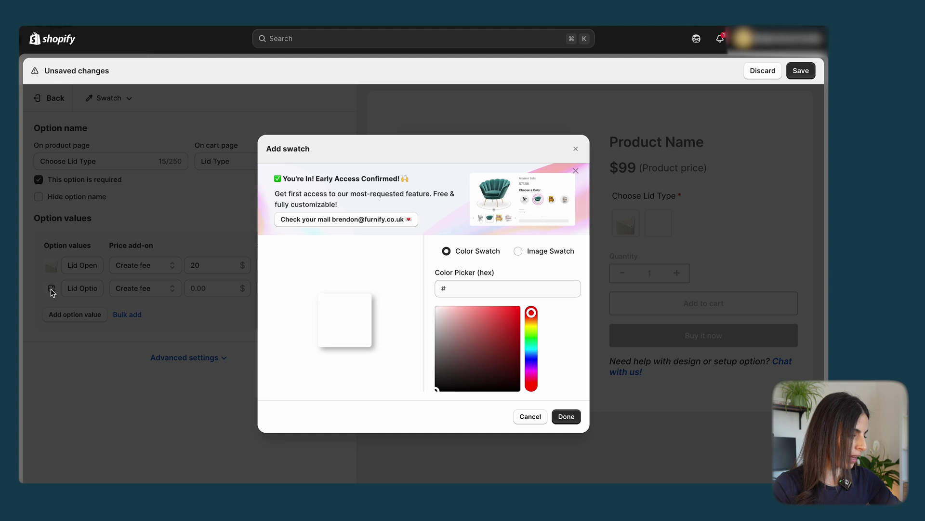
pyautogui.click(534, 255)
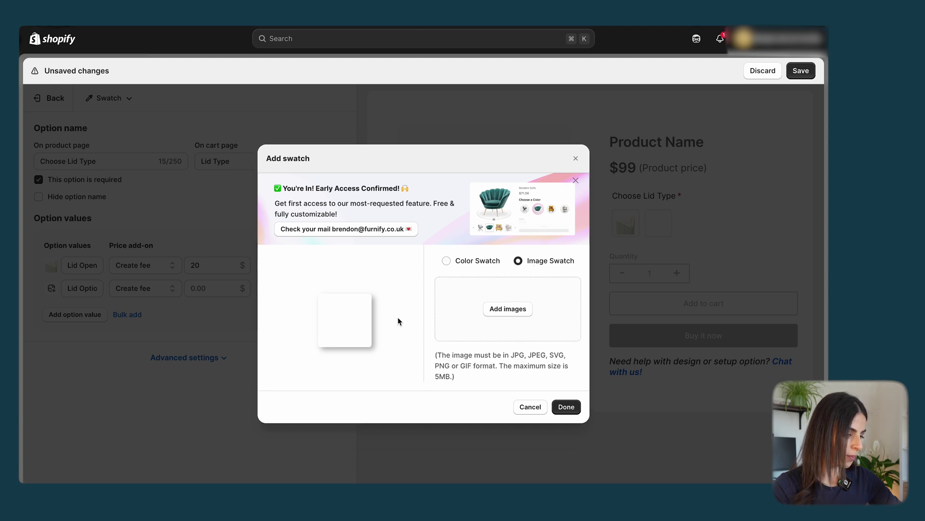
pyautogui.click(517, 307)
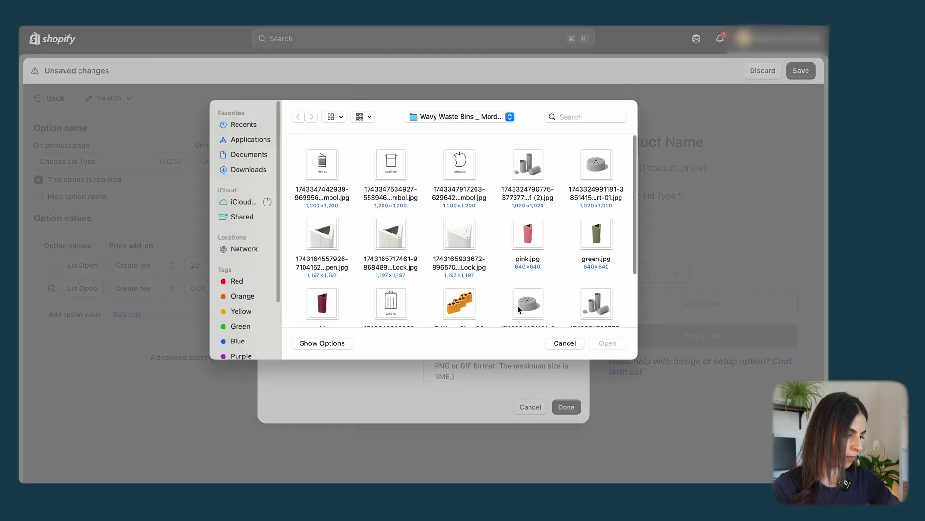
pyautogui.doubleClick(391, 241)
pyautogui.click(566, 406)
# Step: Set the second lid value's price add-on fee to 10 and save the option set
pyautogui.click(210, 289)
pyautogui.write('10')
pyautogui.click(802, 71)
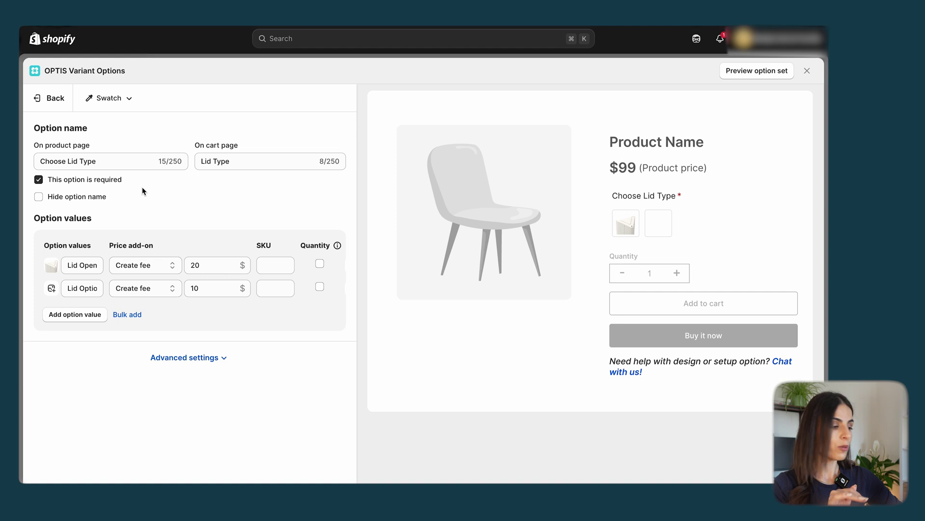
# Step: Apply the untitled option set only to the specific product Wavy Waste Bin -Trial and save it
pyautogui.click(50, 99)
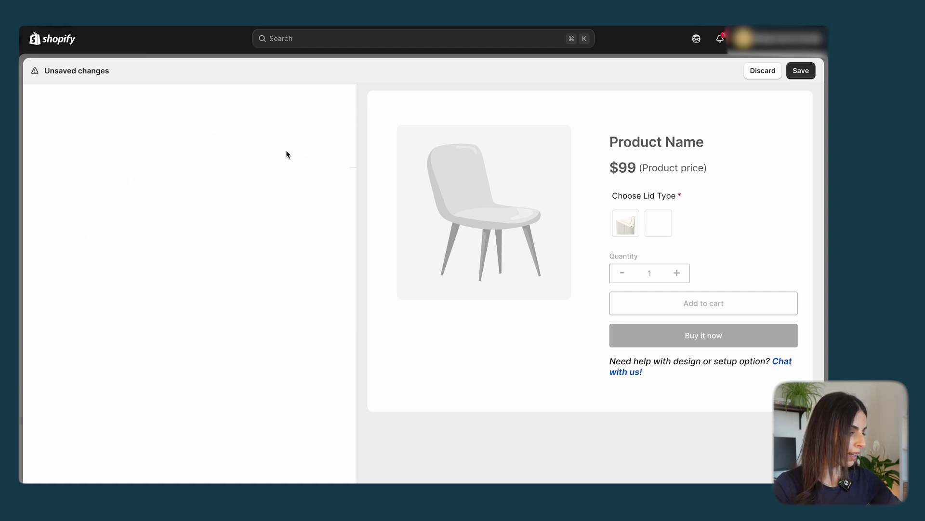
pyautogui.click(303, 134)
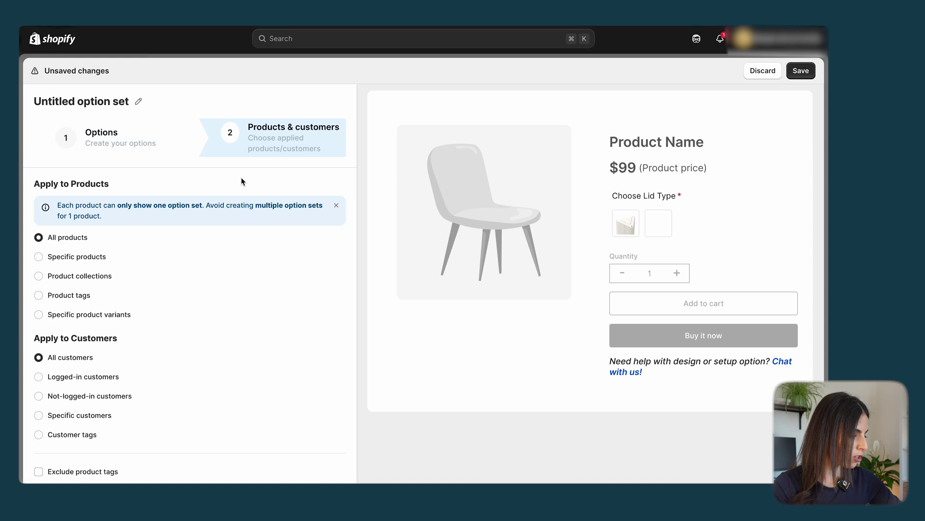
pyautogui.click(66, 257)
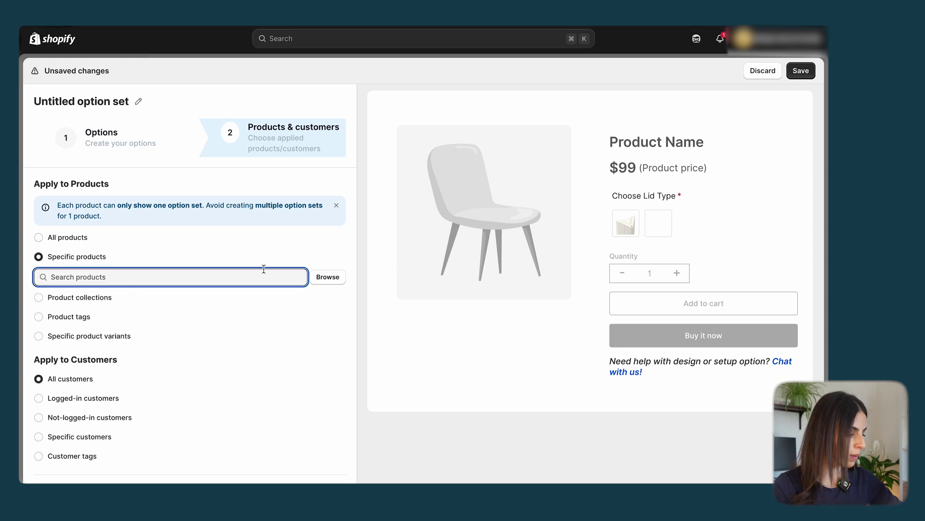
pyautogui.click(328, 277)
pyautogui.write('trial')
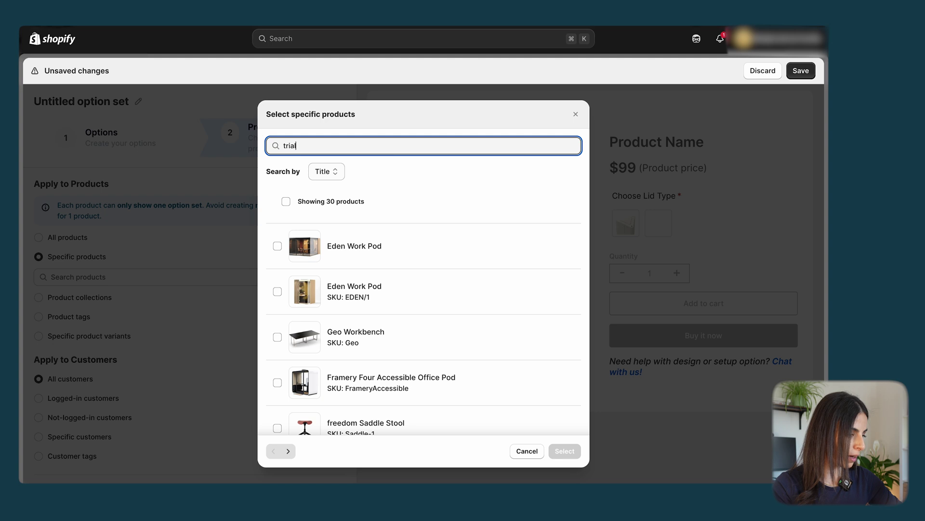
pyautogui.click(277, 322)
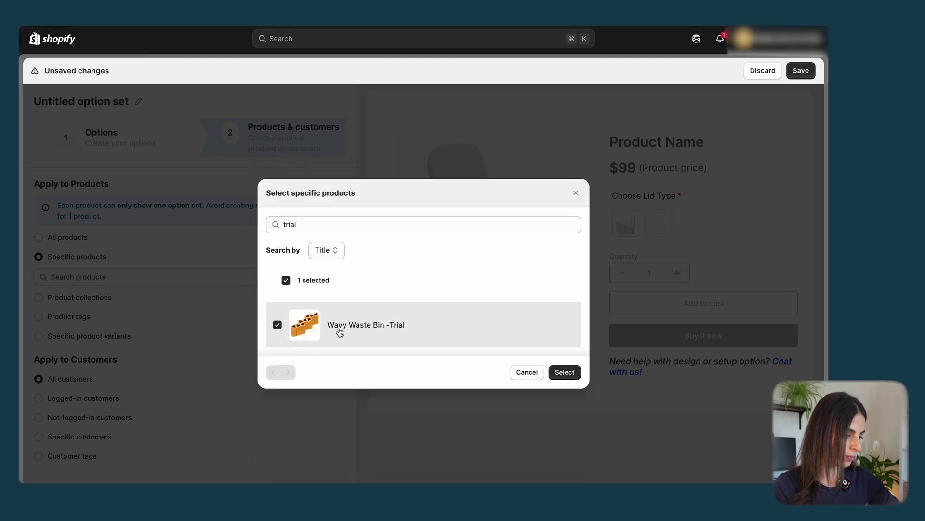
pyautogui.click(564, 372)
pyautogui.click(794, 77)
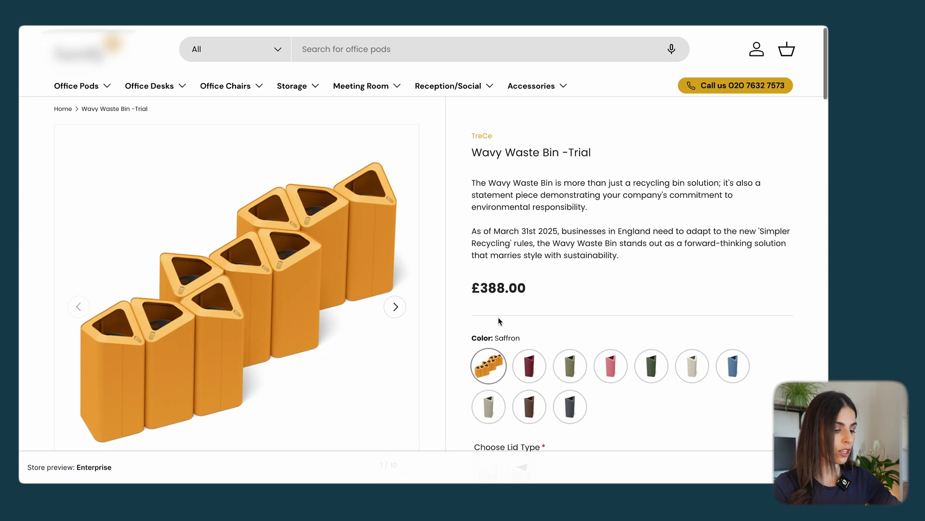
# Step: Inspect both lid type swatches and their price add-ons on the Wavy Waste Bin -Trial page, and compare with the original product's options
pyautogui.scroll(-5, 496, 318)
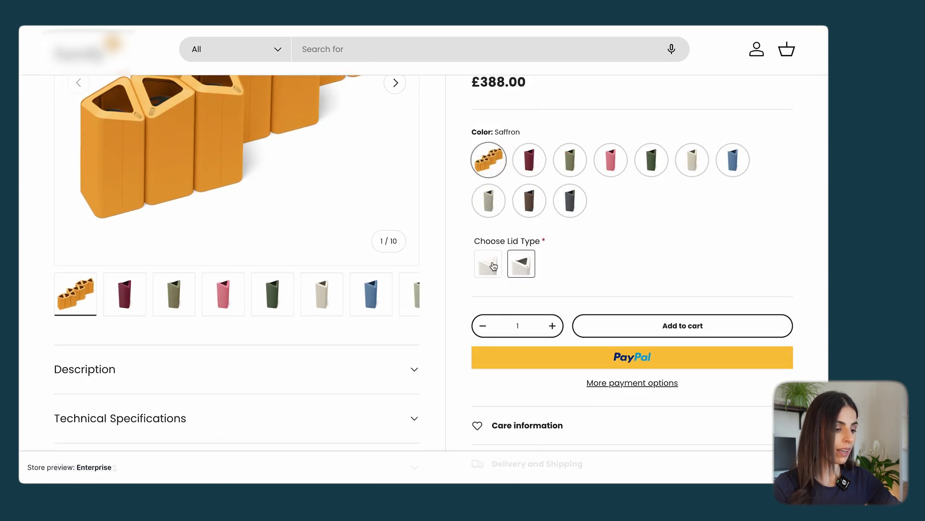
pyautogui.moveTo(488, 265)
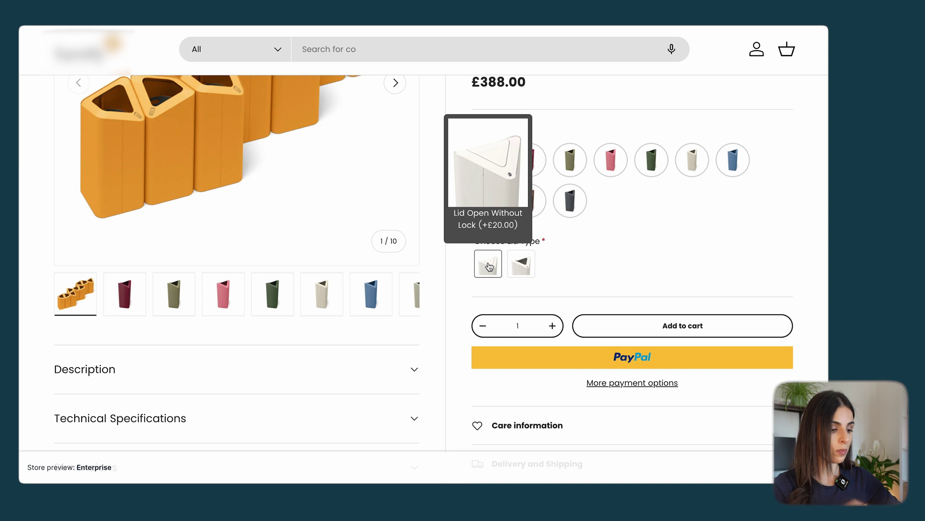
pyautogui.moveTo(519, 264)
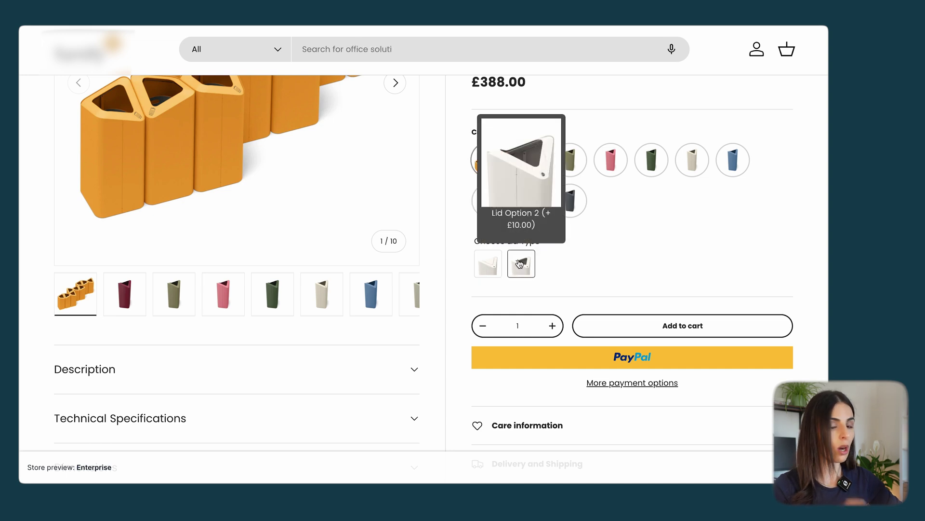
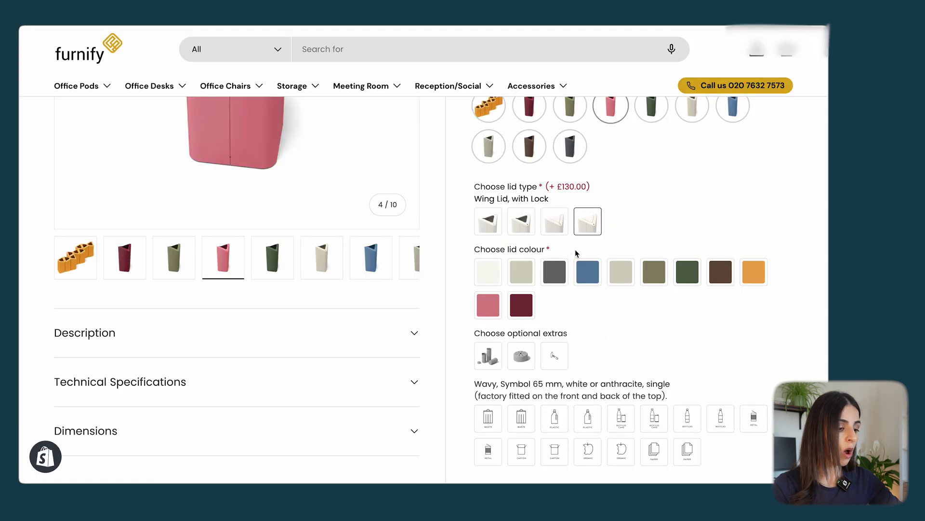
pyautogui.moveTo(576, 419)
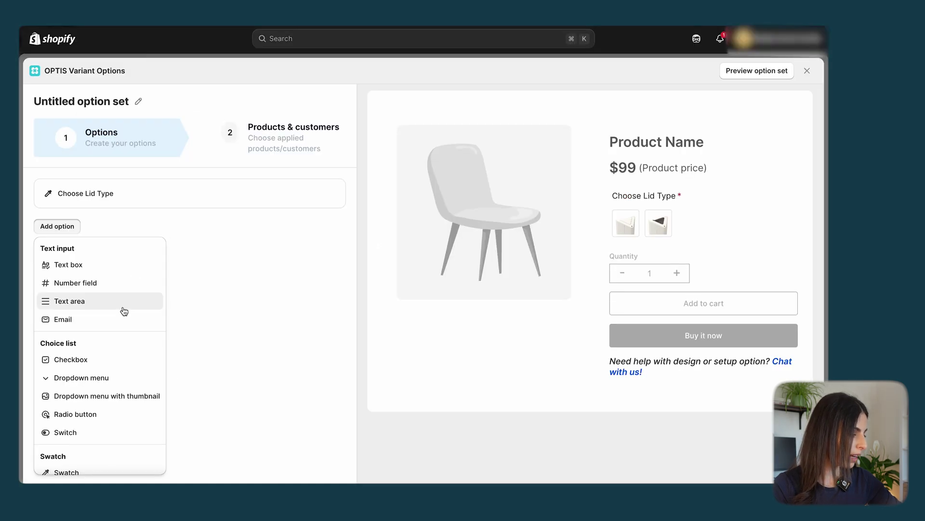
# Step: Add a dropdown menu with thumbnail option to the option set and name it Choose Lid Cover
pyautogui.scroll(-1, 94, 374)
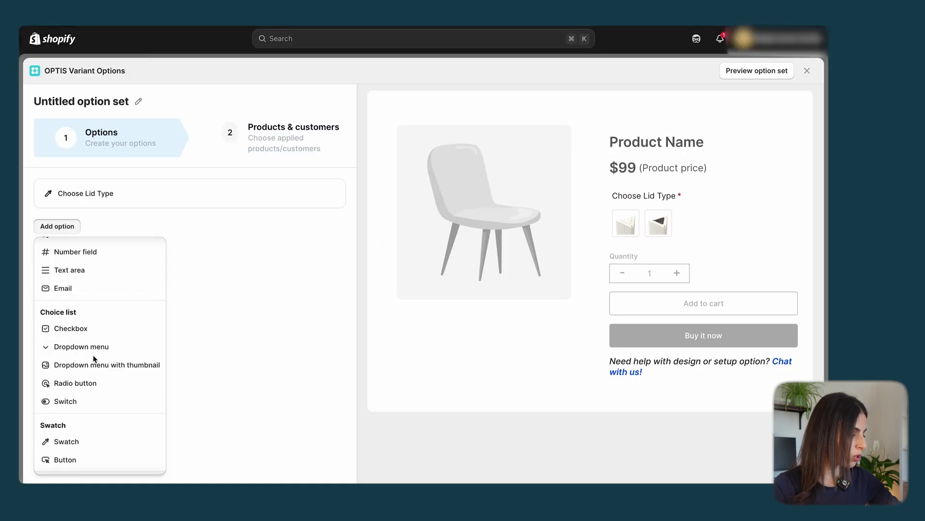
pyautogui.click(94, 366)
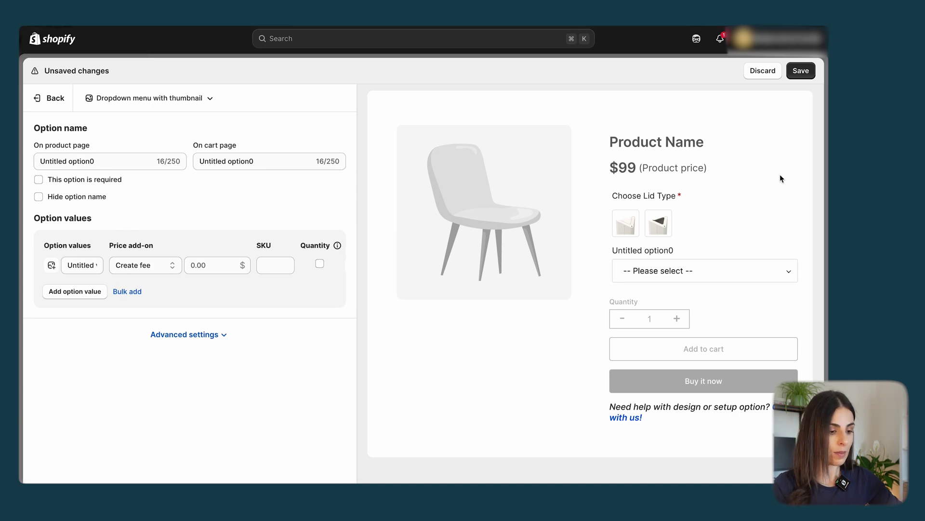
pyautogui.click(669, 273)
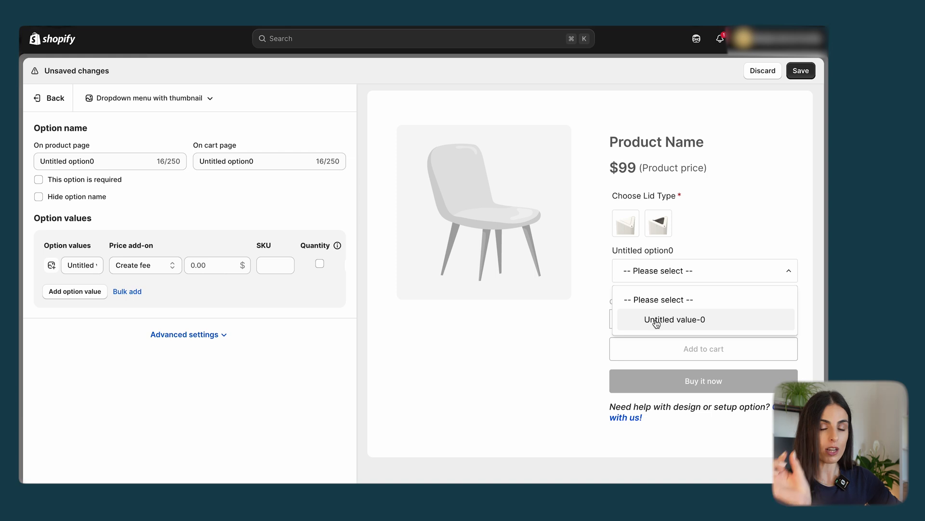
pyautogui.moveTo(97, 161); pyautogui.dragTo(19, 166)
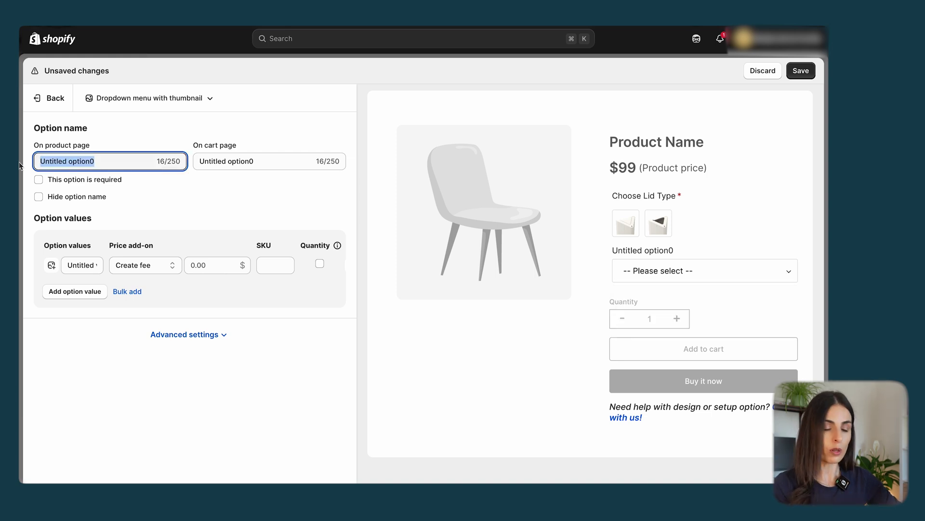
pyautogui.write('Lip')
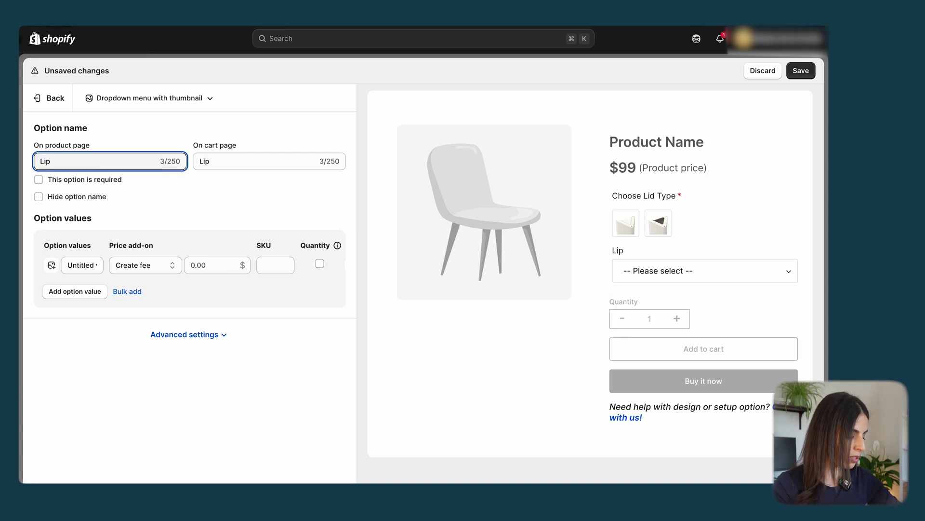
pyautogui.write(' Cover')
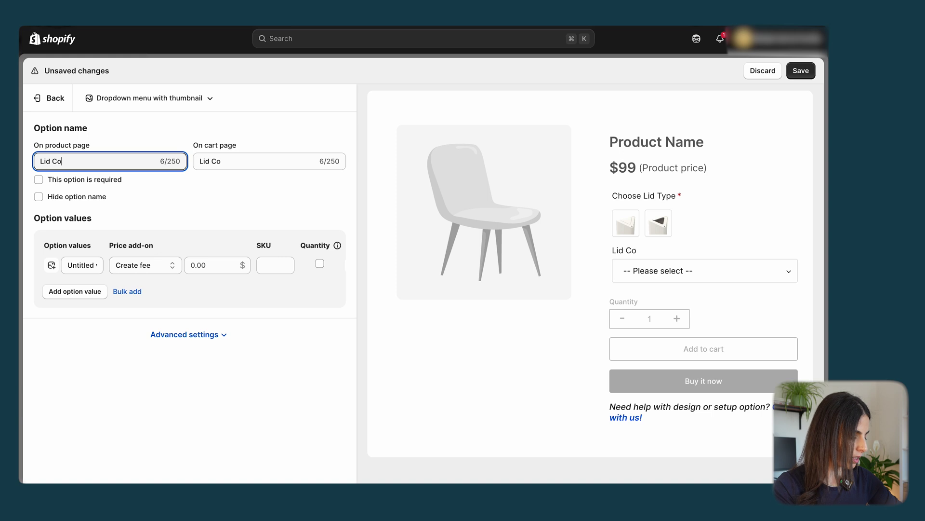
pyautogui.click(39, 161)
pyautogui.write('Choose')
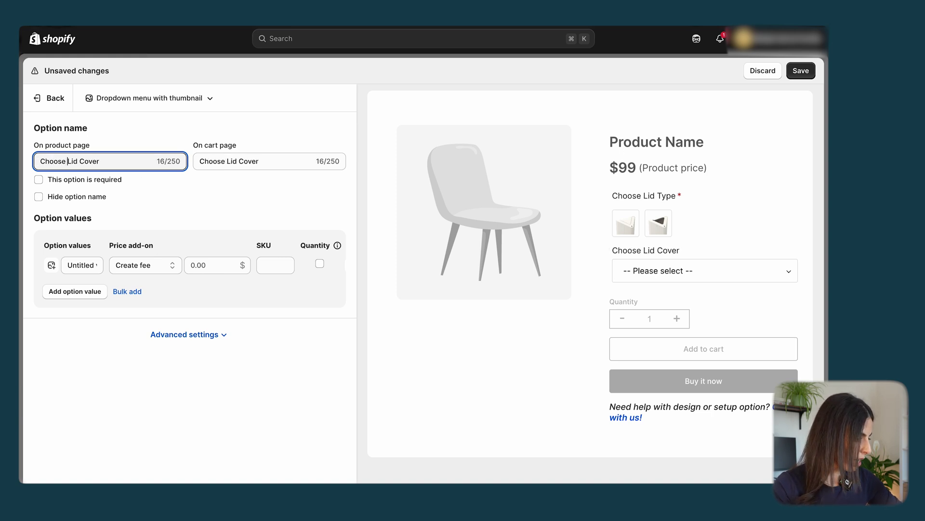
pyautogui.click(51, 265)
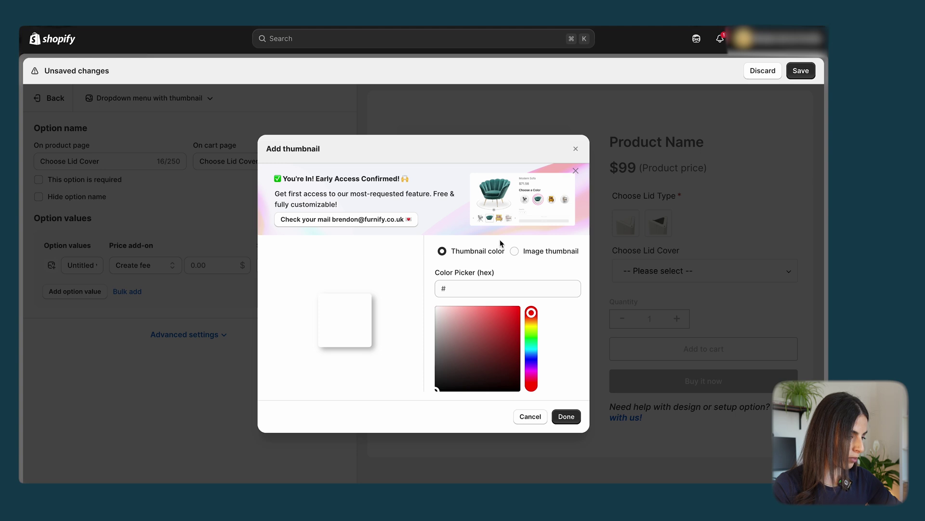
pyautogui.click(522, 259)
pyautogui.click(511, 312)
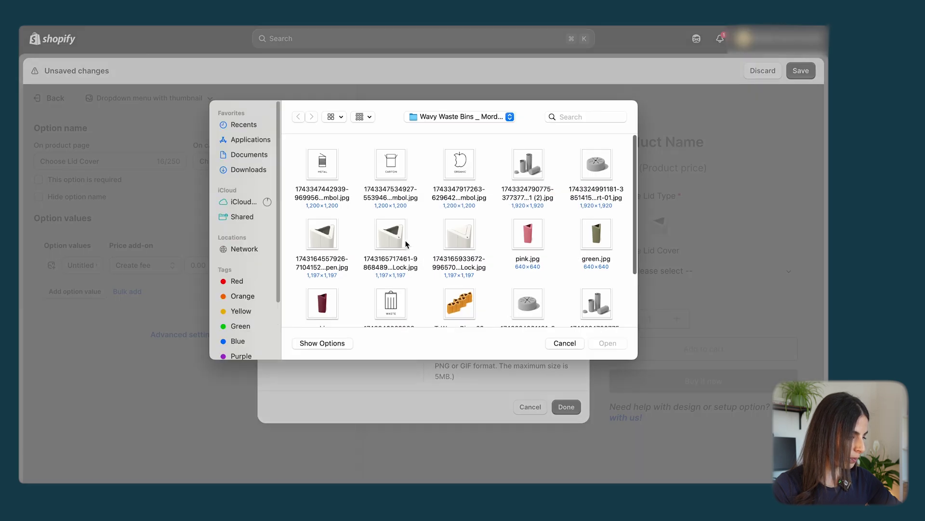
pyautogui.click(448, 246)
pyautogui.click(606, 343)
# Step: Name the first lid cover value Option 1 and set its price add-on fee to 10
pyautogui.click(82, 266)
pyautogui.write('Option 1')
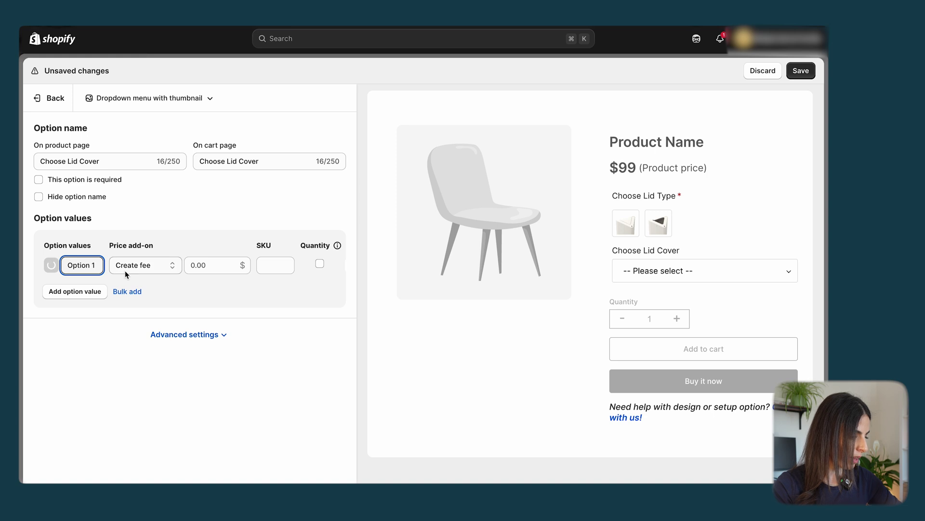
pyautogui.click(220, 268)
pyautogui.write('10')
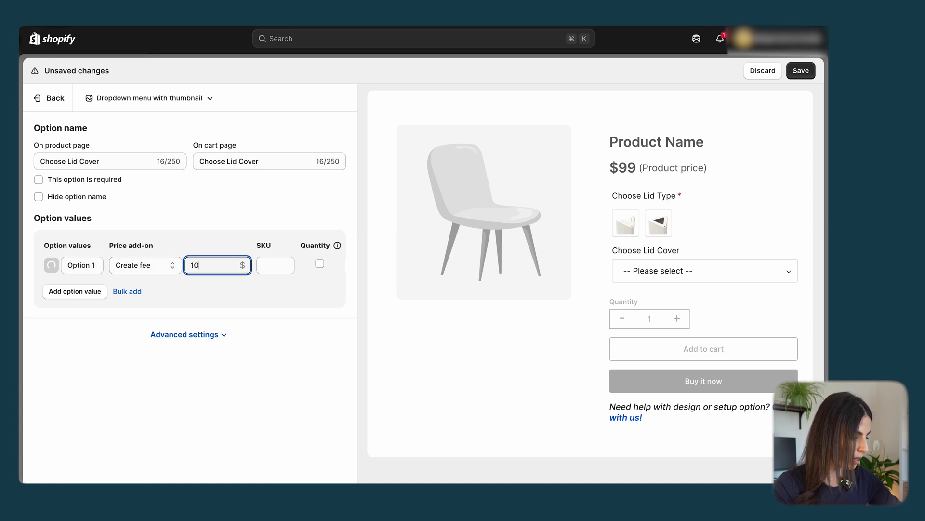
# Step: Add a second value to the lid cover dropdown and name it Option 2
pyautogui.click(90, 296)
pyautogui.click(80, 288)
pyautogui.hotkey('ctrl', 'a')
pyautogui.write('Op')
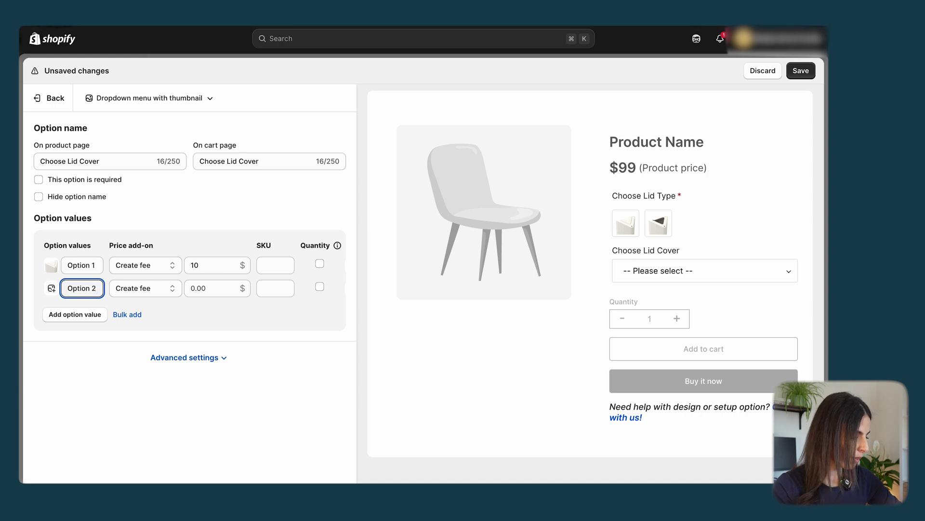
pyautogui.click(51, 287)
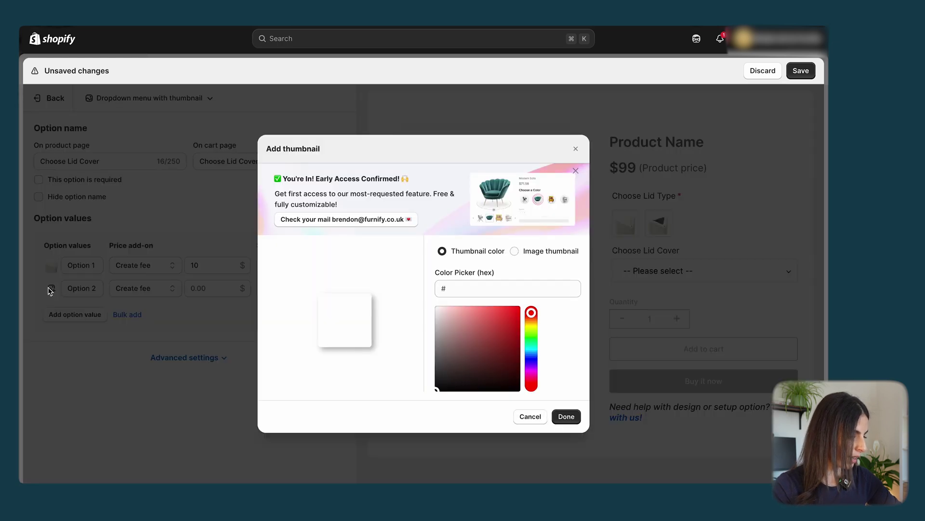
pyautogui.click(516, 251)
pyautogui.click(507, 308)
pyautogui.click(399, 230)
pyautogui.click(595, 349)
pyautogui.click(212, 288)
pyautogui.write('20')
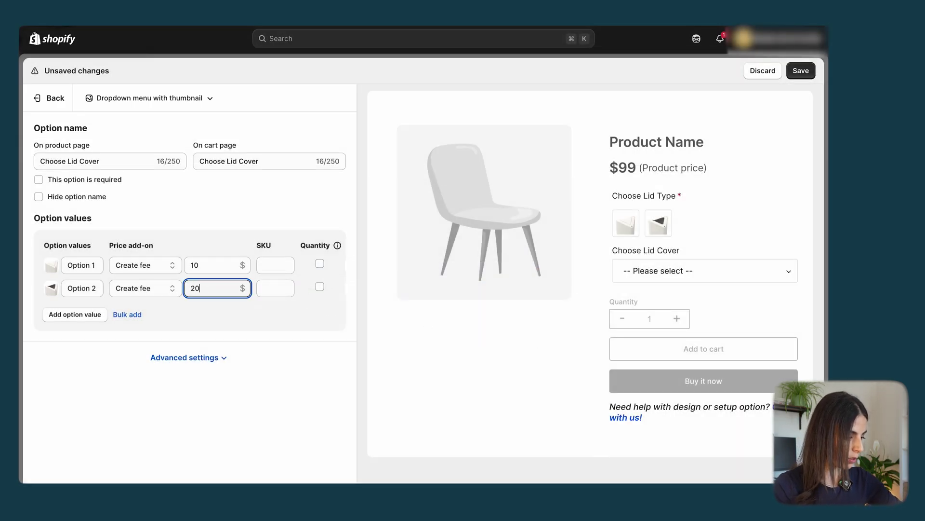
# Step: Preview the lid cover dropdown's thumbnails and compare them with the lid type swatches
pyautogui.click(710, 274)
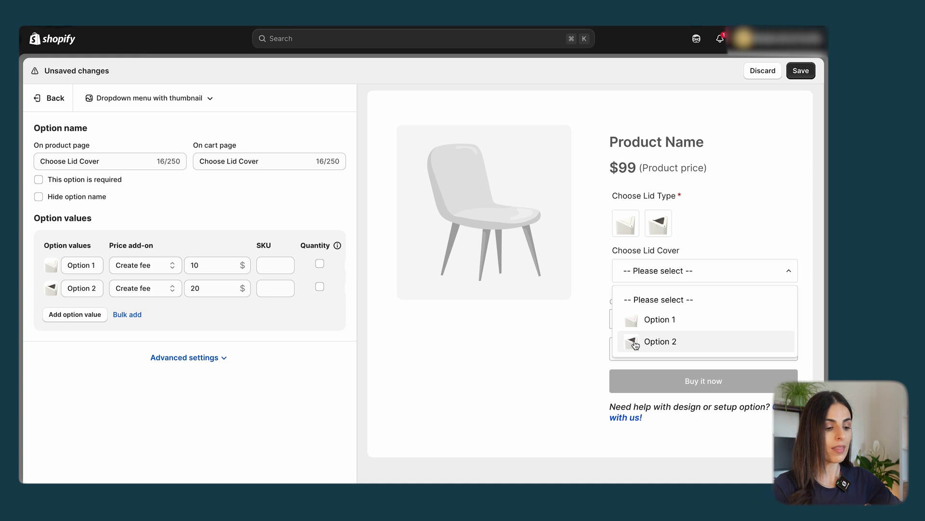
pyautogui.moveTo(628, 230)
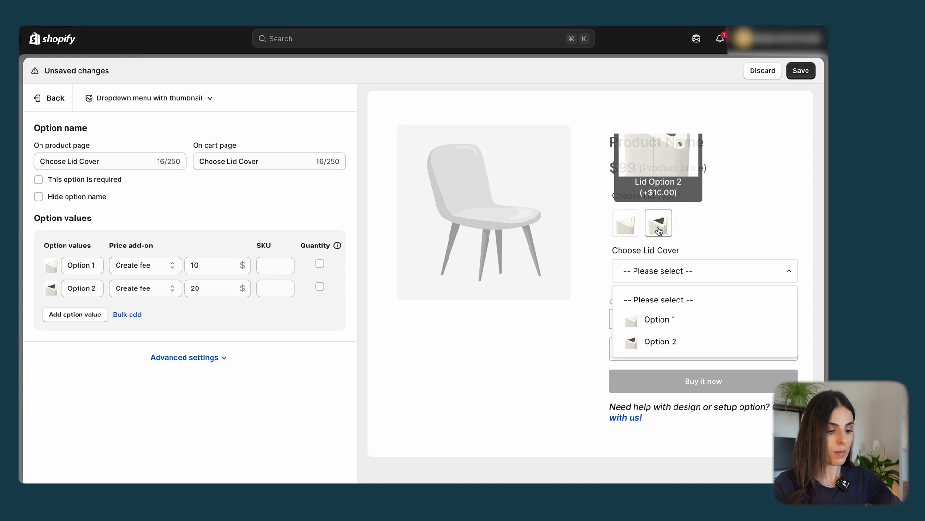
pyautogui.click(715, 229)
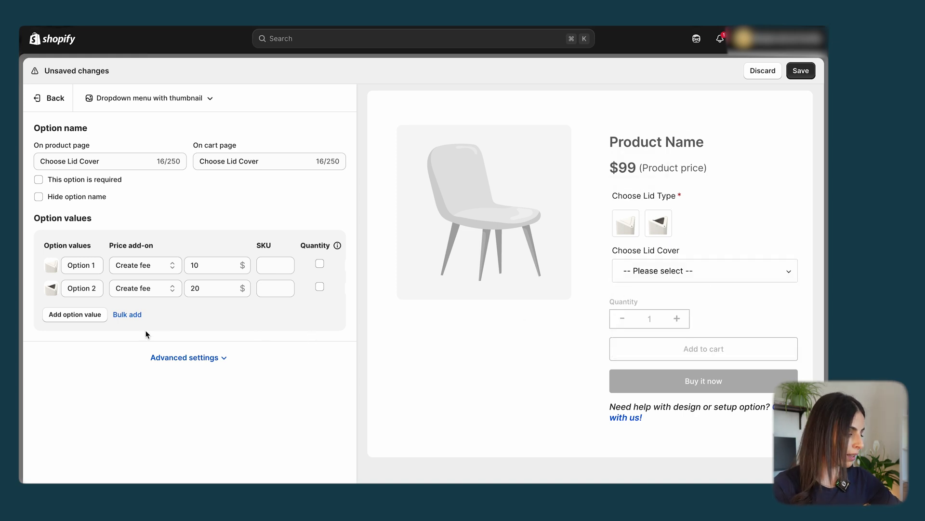
# Step: Set the default value of the lid cover dropdown to Option 1 in its advanced settings
pyautogui.click(187, 358)
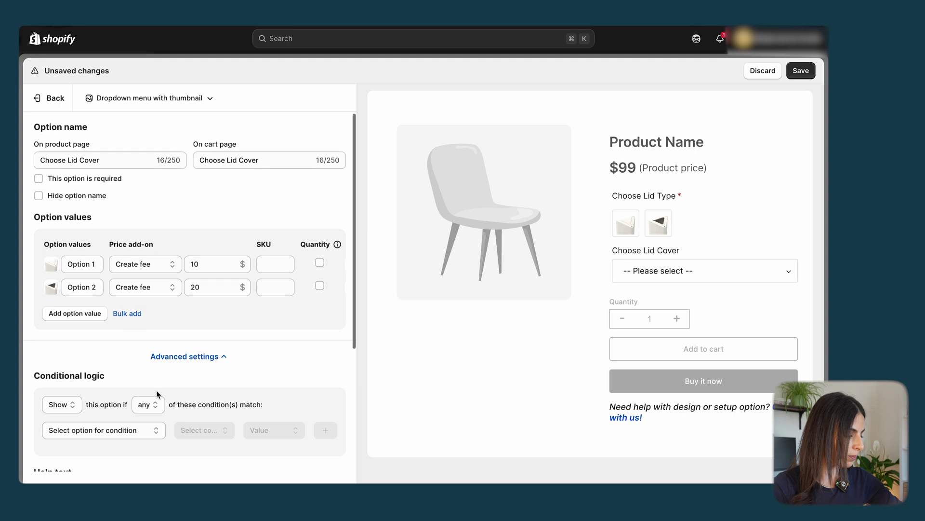
pyautogui.scroll(-3, 156, 389)
pyautogui.scroll(-4, 156, 390)
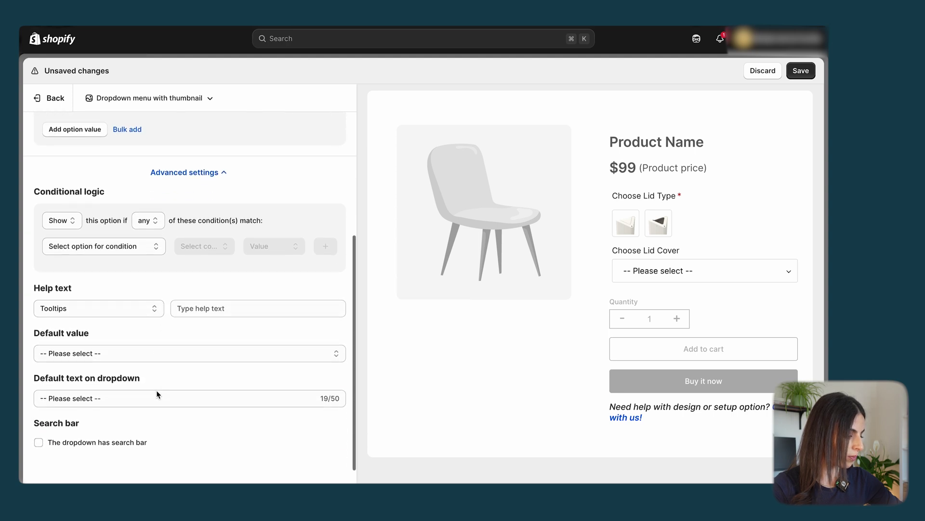
pyautogui.click(163, 354)
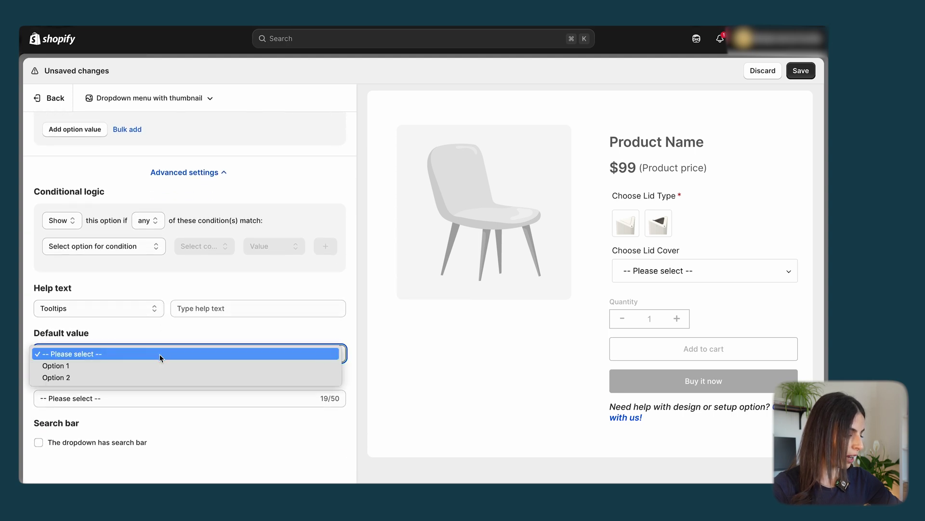
pyautogui.click(149, 368)
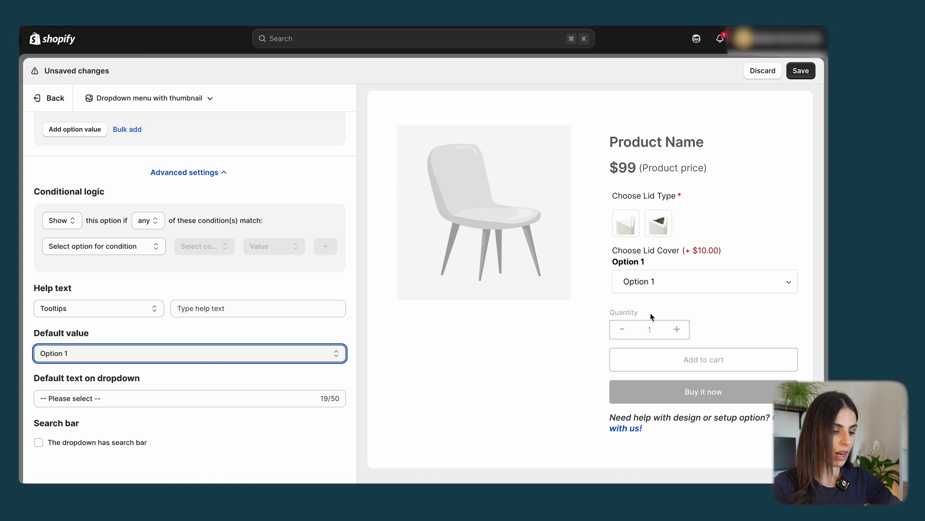
# Step: Check the preselected lid cover choice in the preview and review the option's remaining advanced settings
pyautogui.click(682, 292)
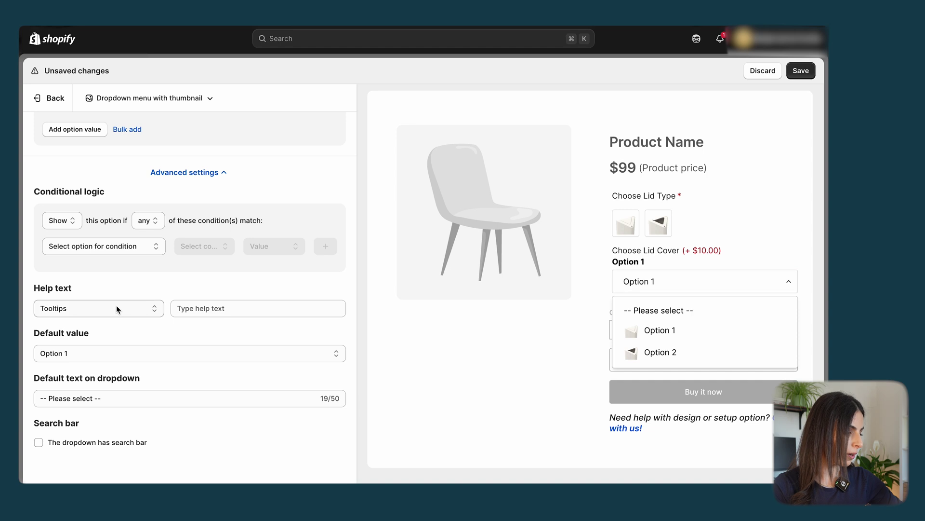
pyautogui.scroll(1, 208, 280)
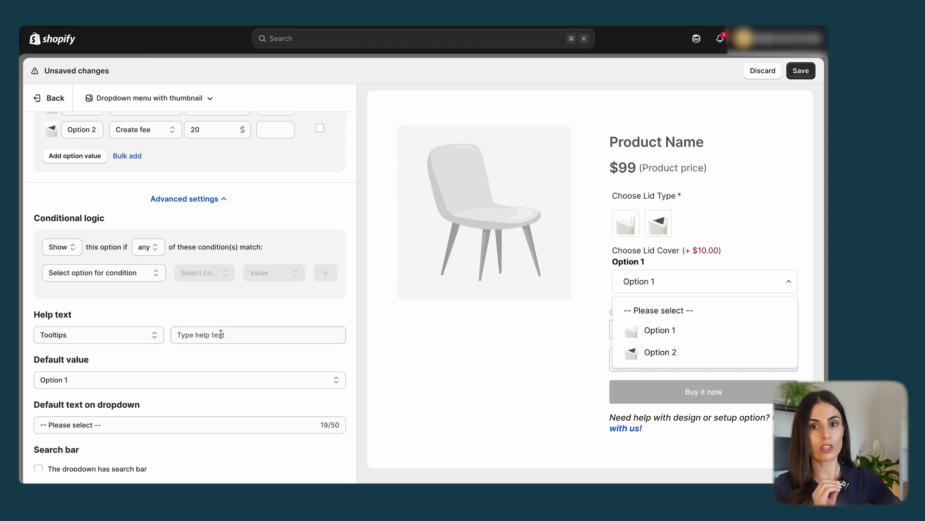
pyautogui.click(640, 285)
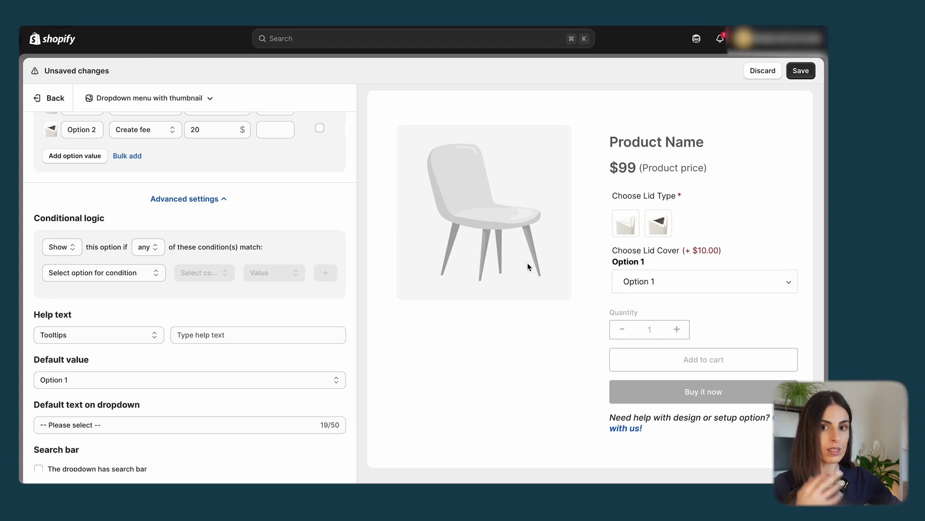
# Step: Delete the Choose Lid Cover option from the option set
pyautogui.click(49, 98)
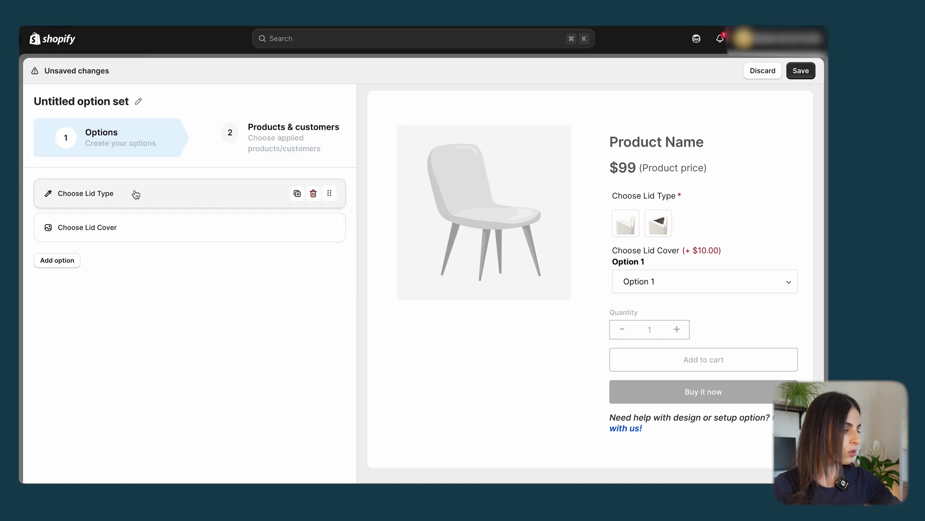
pyautogui.click(312, 229)
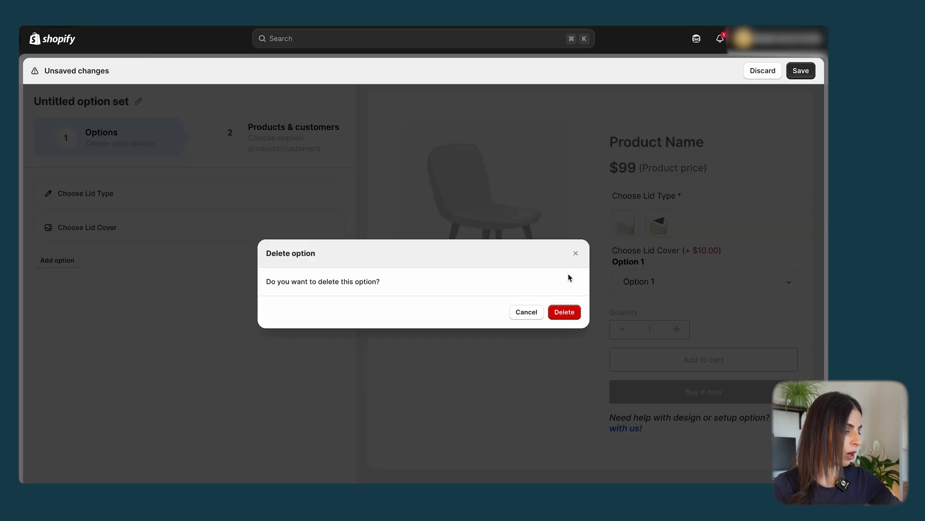
pyautogui.click(569, 318)
# Step: Add a swatch option to the option set and name it Choose Color
pyautogui.click(54, 226)
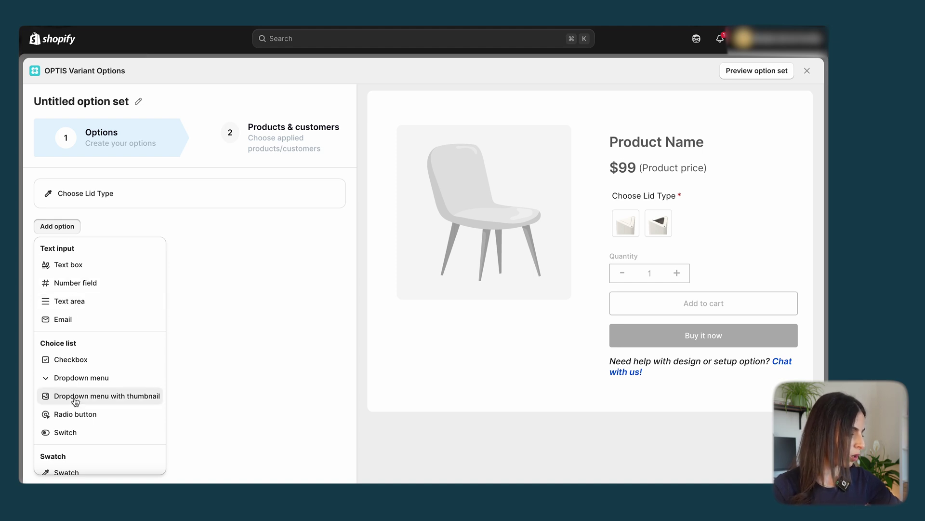
pyautogui.click(68, 471)
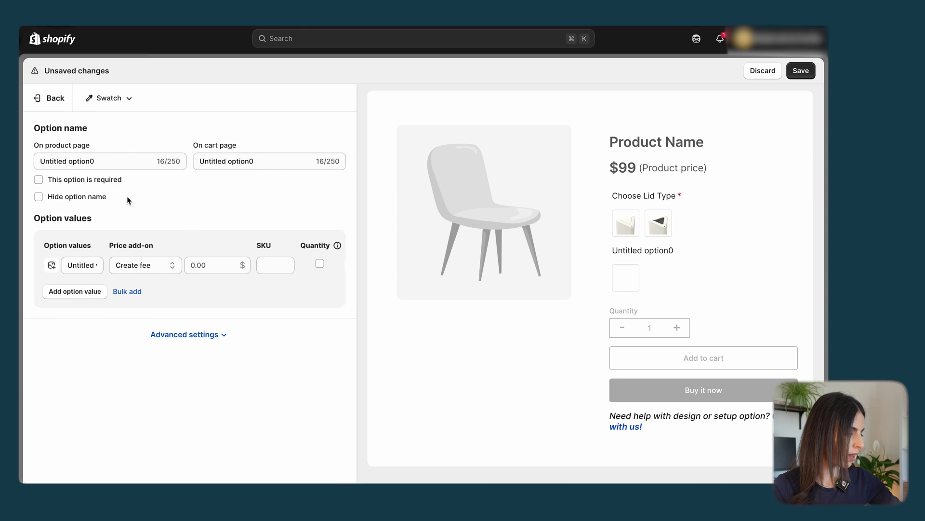
pyautogui.write('Ch')
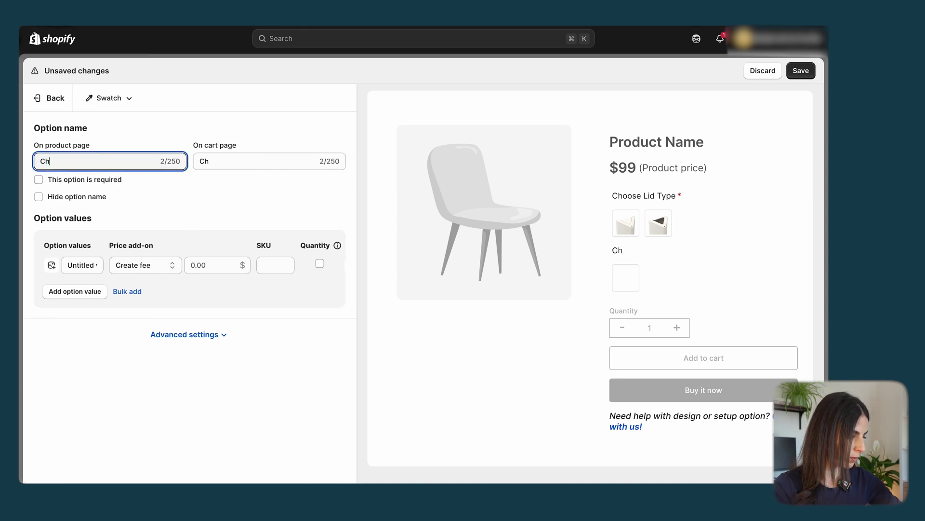
pyautogui.write('oose Color')
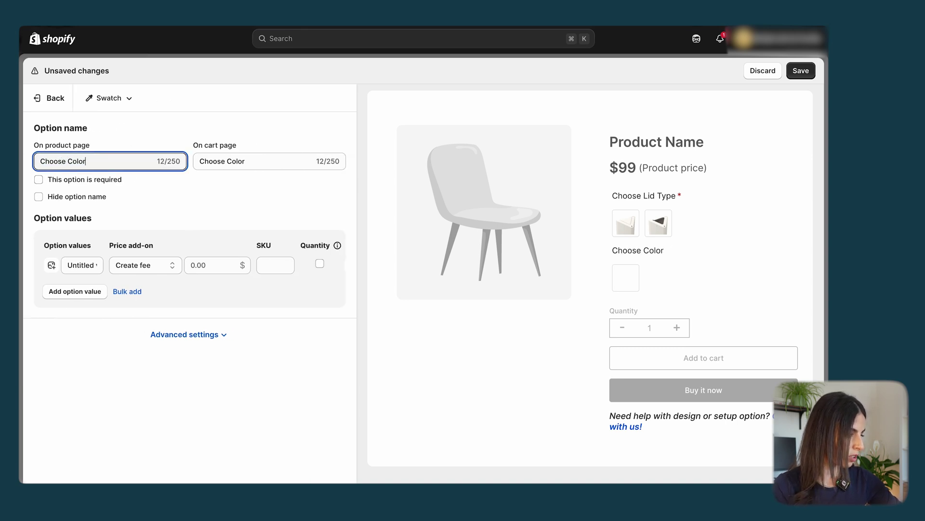
# Step: Give the first color value the color swatch ff1212 and name it red
pyautogui.click(52, 264)
pyautogui.click(519, 307)
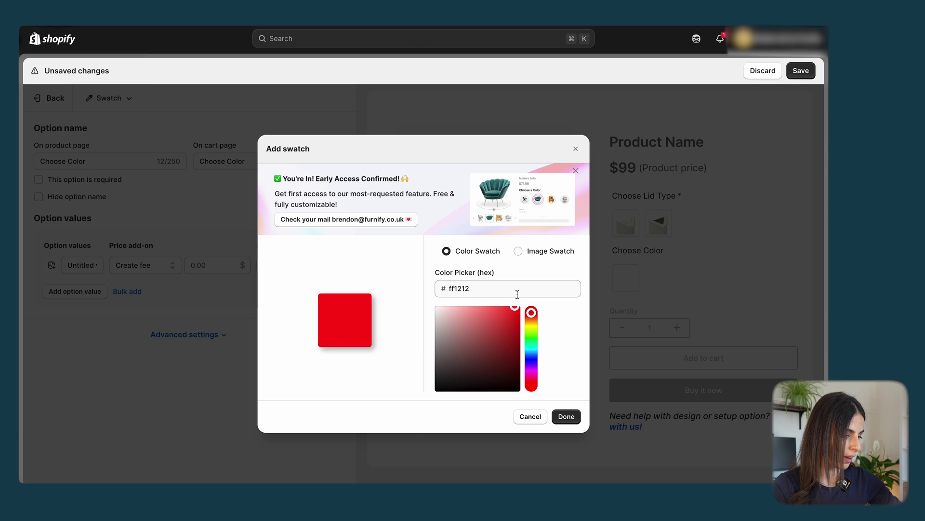
pyautogui.click(566, 416)
pyautogui.click(85, 266)
pyautogui.write('red')
# Step: Add a second value to Choose Color with the color swatch 0a0a0a and name it Black
pyautogui.click(75, 291)
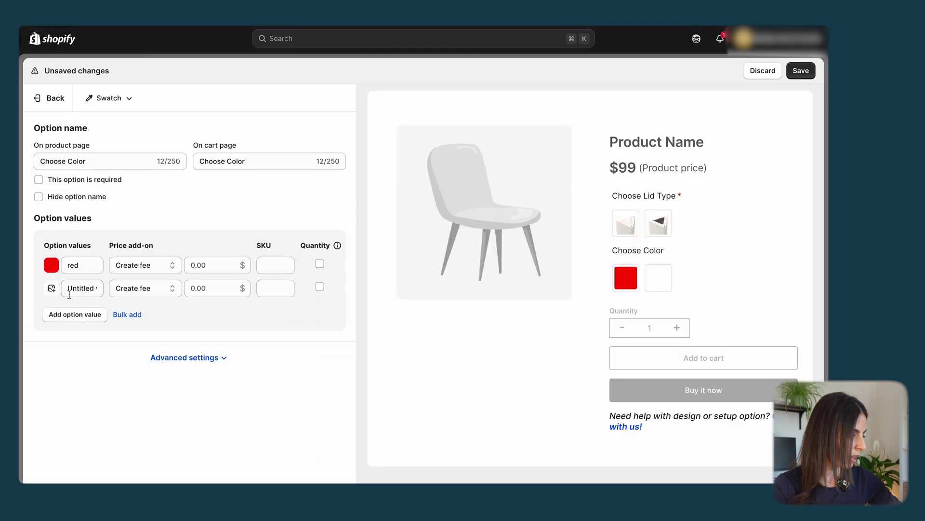
pyautogui.click(51, 288)
pyautogui.moveTo(475, 339); pyautogui.dragTo(419, 391)
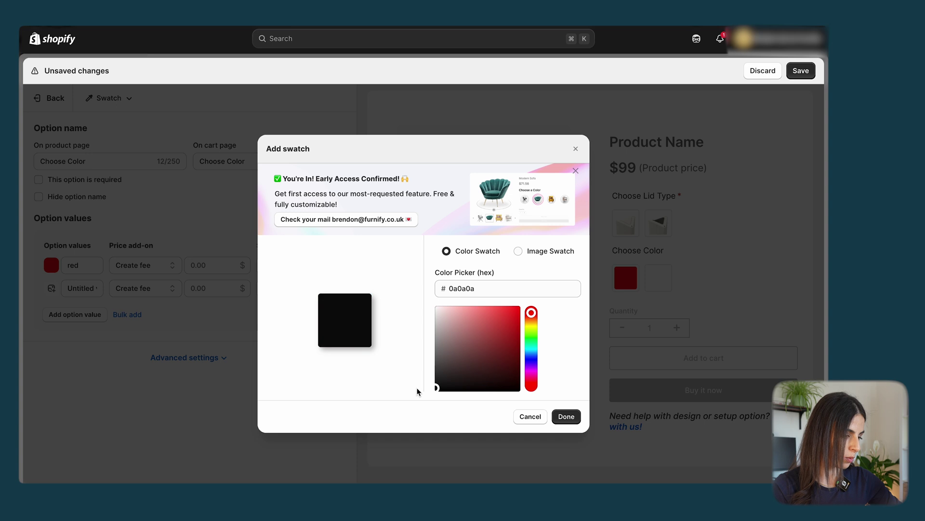
pyautogui.click(567, 416)
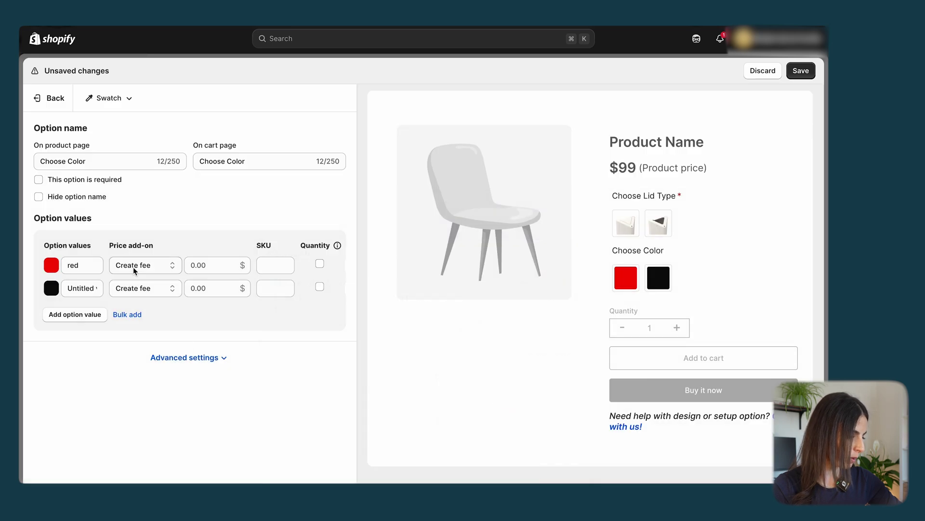
pyautogui.click(79, 295)
pyautogui.write('Bla')
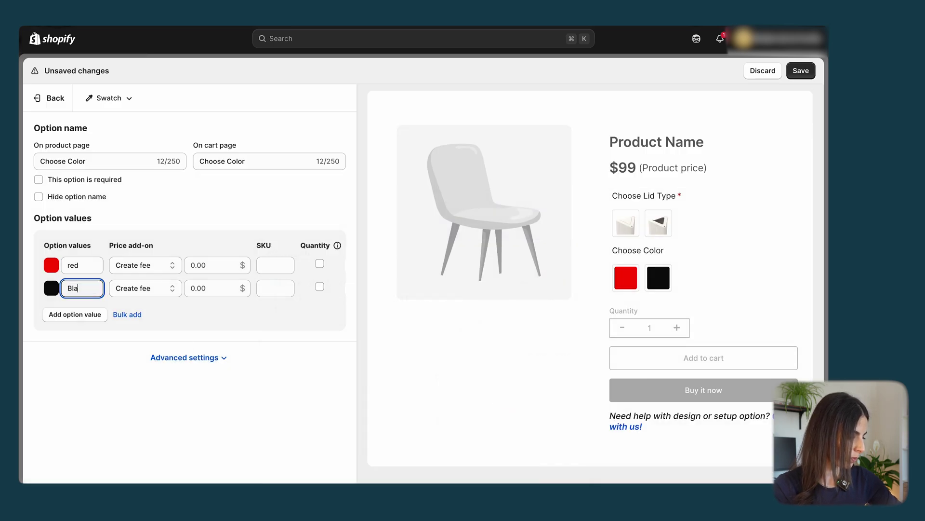
pyautogui.write('ck')
# Step: Add a third value to Choose Color with a bright blue color swatch and name it Blue
pyautogui.click(75, 314)
pyautogui.click(52, 311)
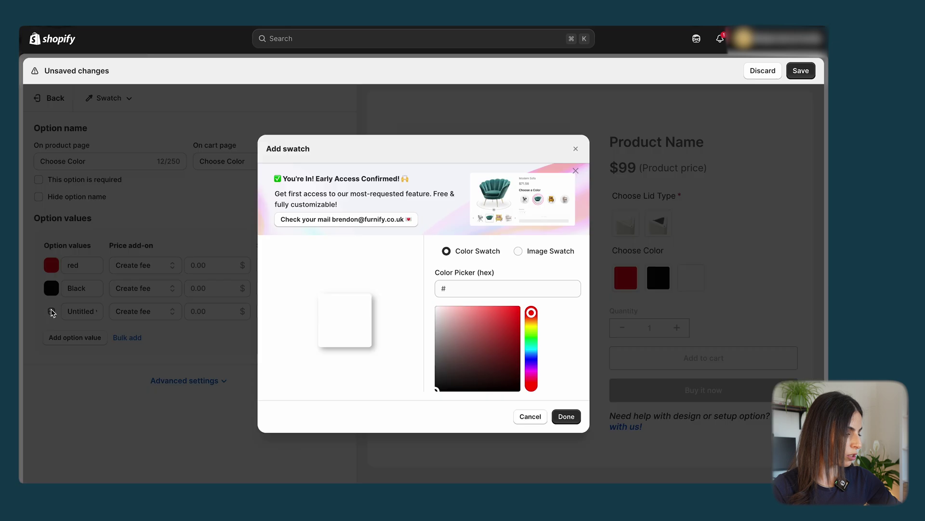
pyautogui.click(453, 292)
pyautogui.write('000000')
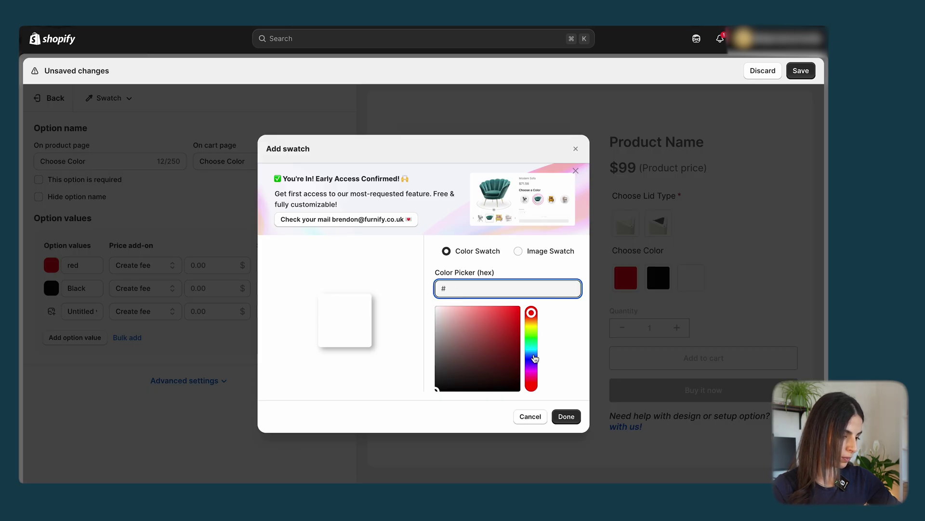
pyautogui.moveTo(490, 350); pyautogui.dragTo(518, 306)
pyautogui.click(567, 417)
pyautogui.doubleClick(81, 311)
pyautogui.write('Blue')
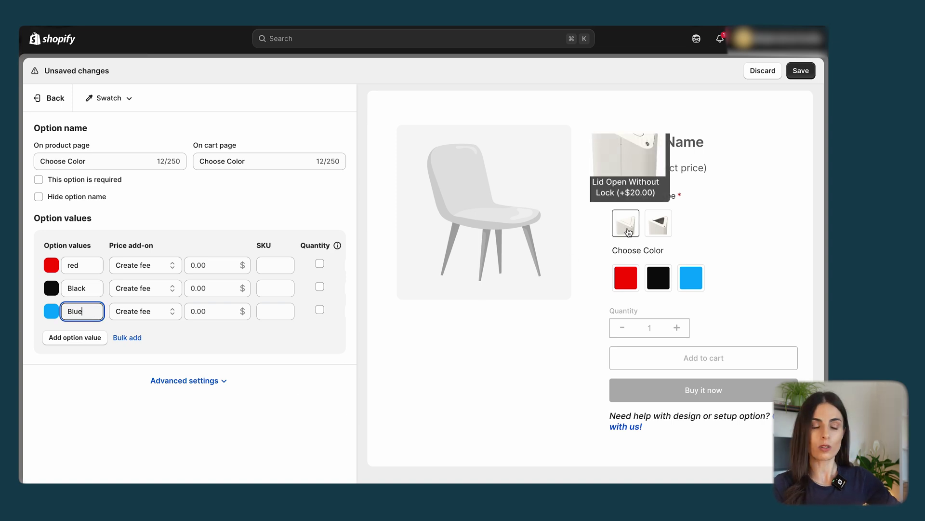
pyautogui.click(662, 287)
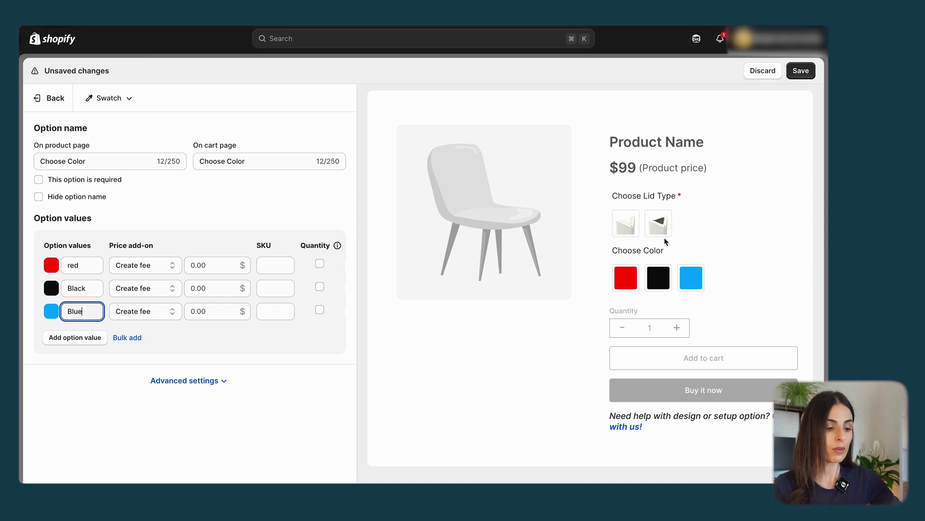
# Step: Add conditional logic that shows Choose Color if Choose Lid Type is Lid Open Without Lock, and return to the option list
pyautogui.click(187, 384)
pyautogui.scroll(-3, 146, 415)
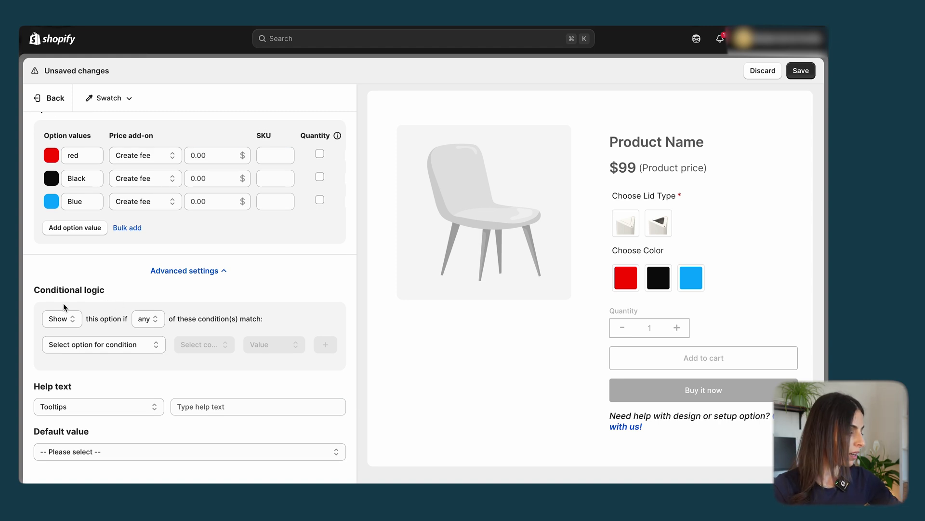
pyautogui.click(89, 345)
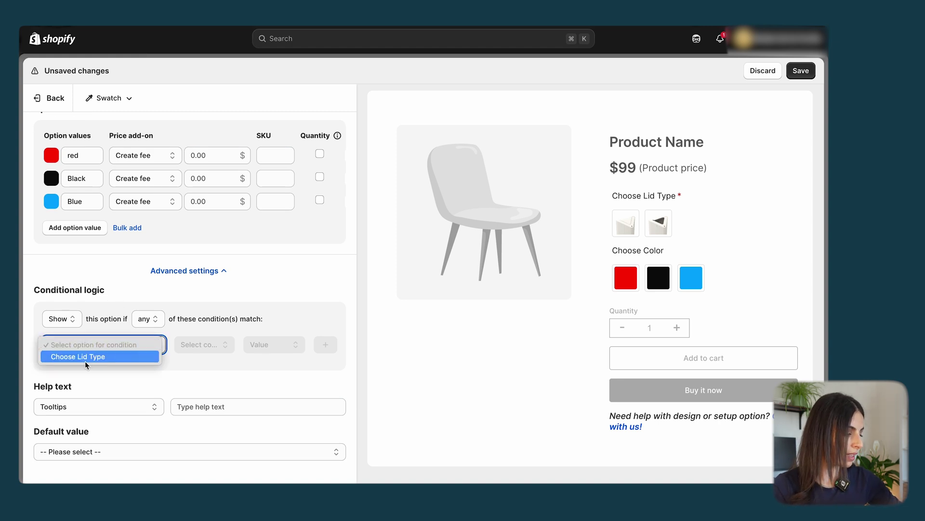
pyautogui.click(85, 360)
pyautogui.click(195, 346)
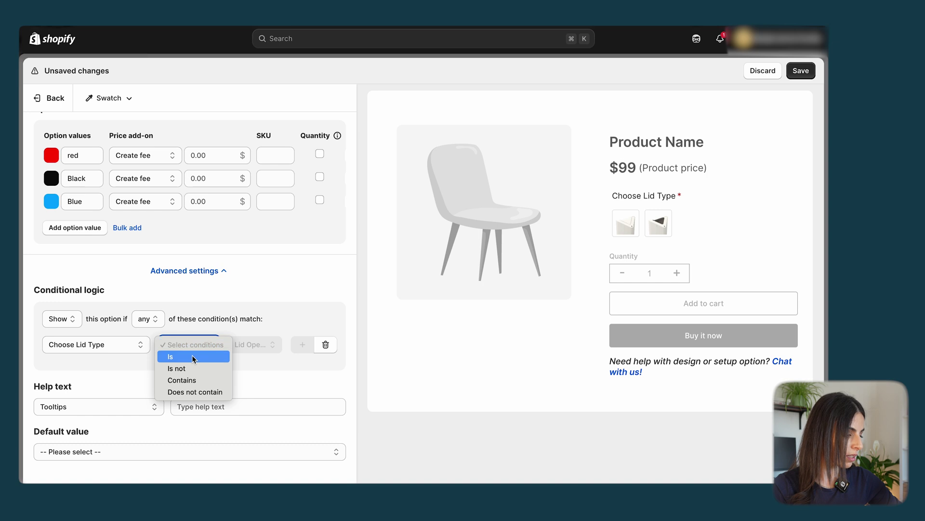
pyautogui.click(170, 356)
pyautogui.click(248, 346)
pyautogui.click(267, 356)
pyautogui.scroll(3, 227, 262)
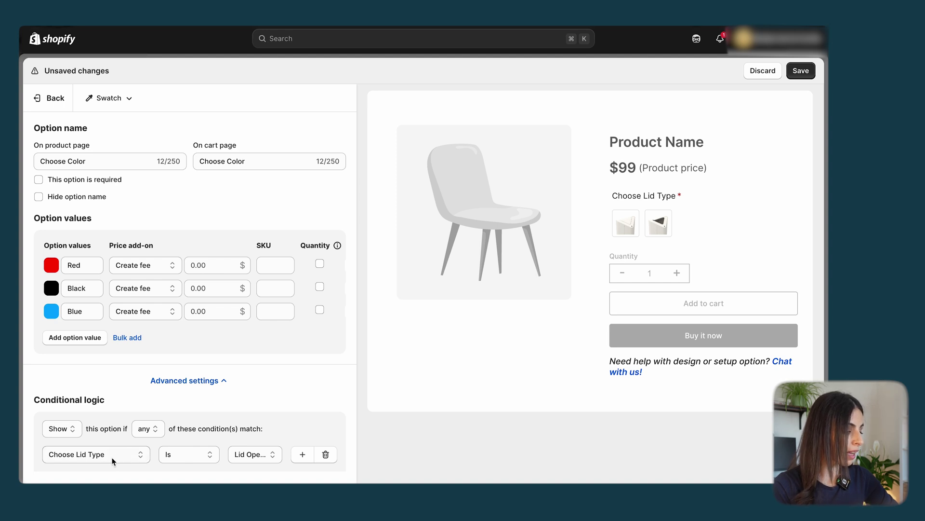
pyautogui.click(248, 455)
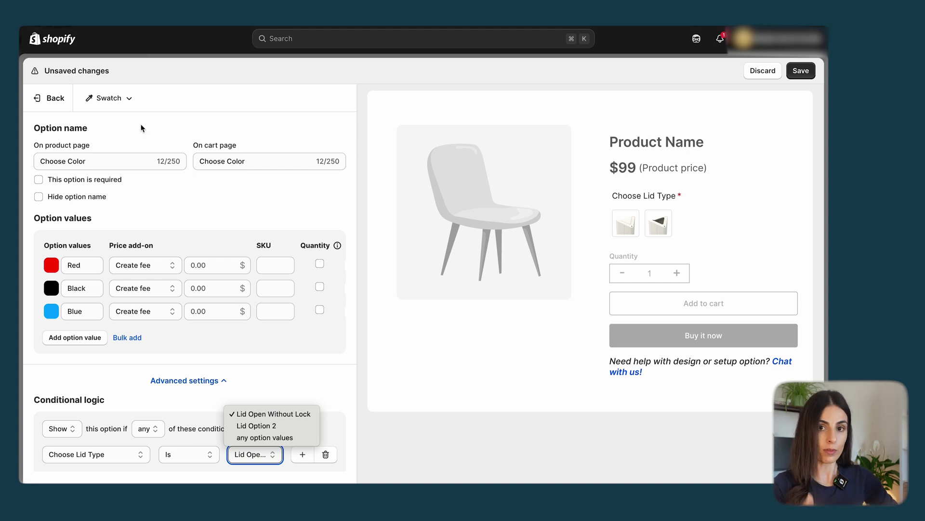
pyautogui.click(54, 103)
pyautogui.click(55, 103)
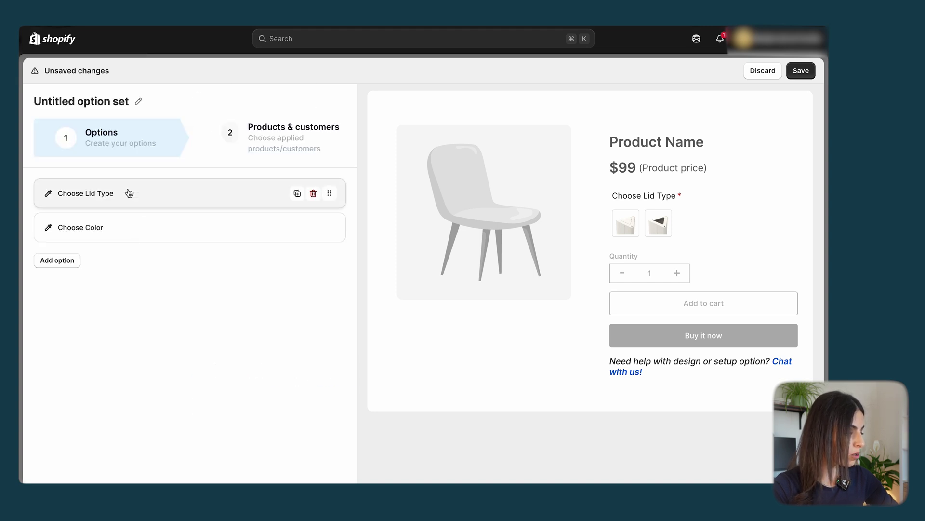
# Step: Set the maximum selectors of the Choose Lid Type option to 1 and save the option set
pyautogui.click(128, 193)
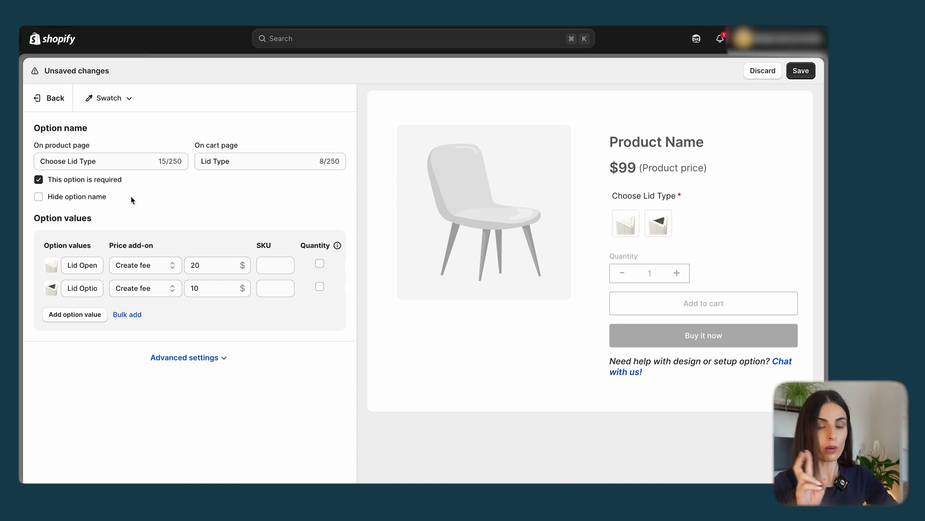
pyautogui.click(214, 363)
pyautogui.scroll(-4, 212, 362)
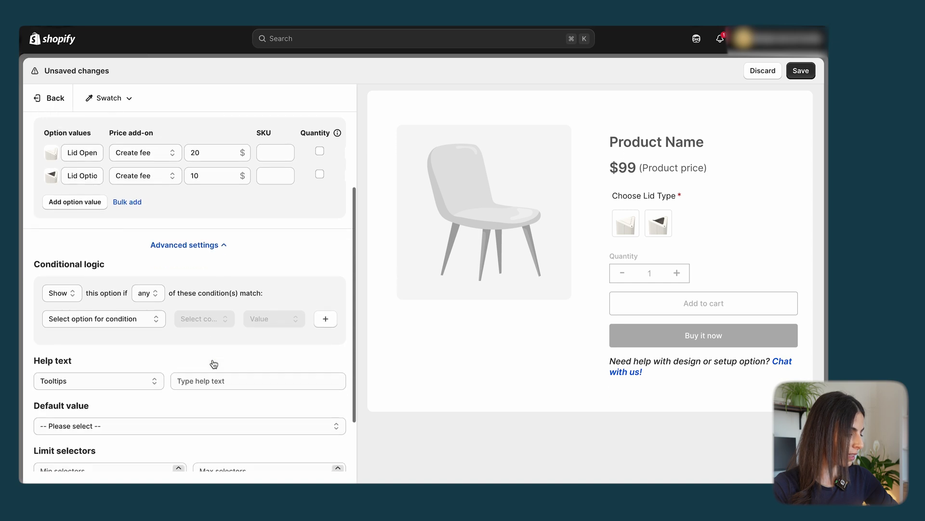
pyautogui.click(131, 402)
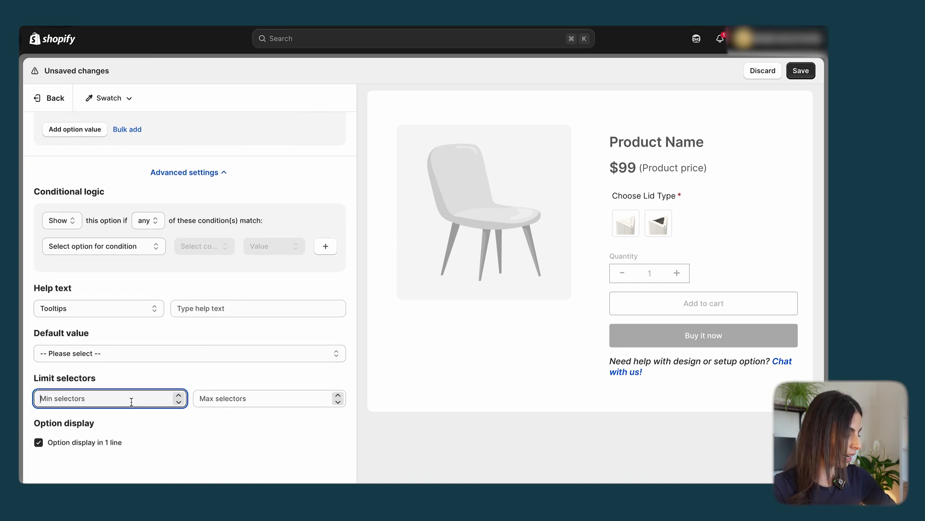
pyautogui.click(223, 398)
pyautogui.write('1')
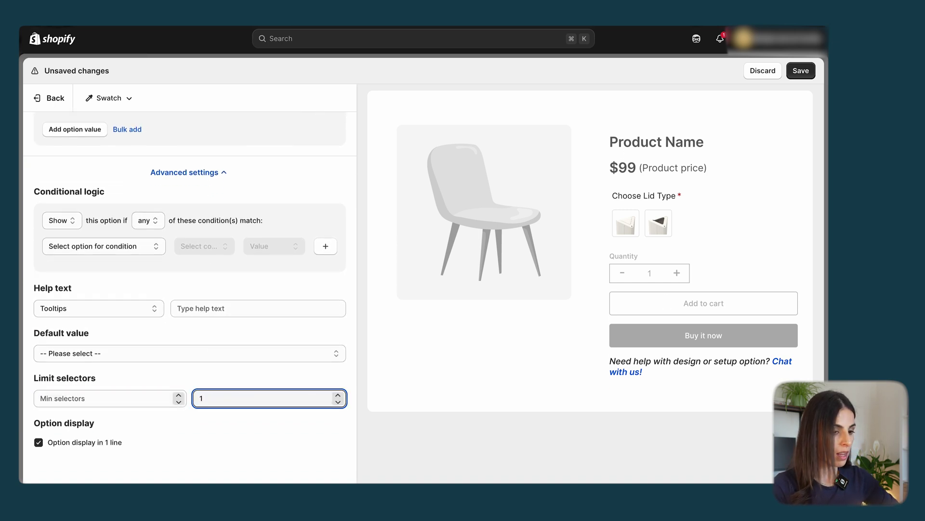
pyautogui.click(801, 73)
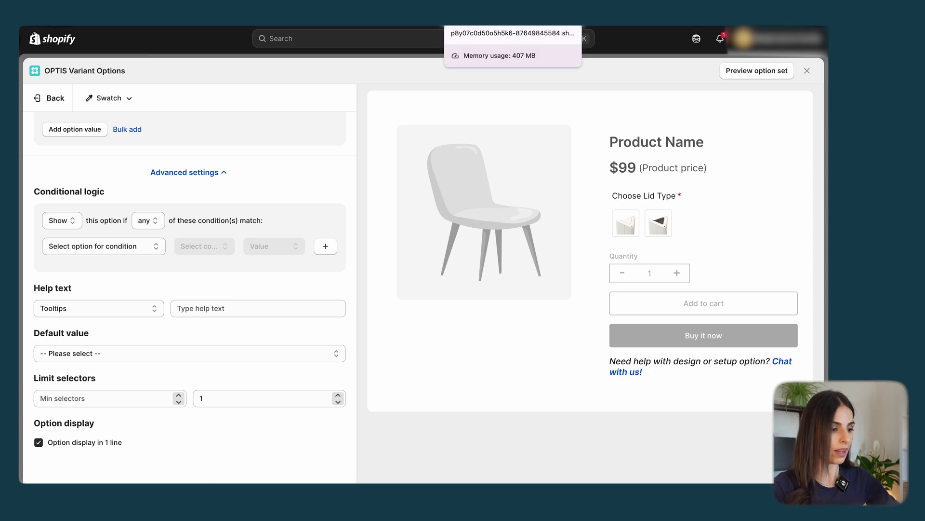
# Step: Switch to the storefront product page and test the conditional colors by choosing Lid Open Without Lock, then the second lid type
pyautogui.click(513, 22)
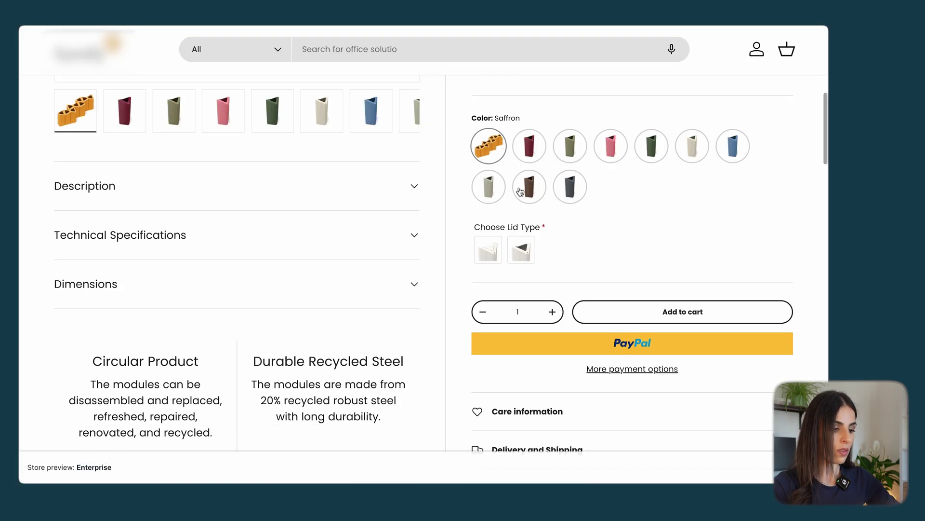
pyautogui.click(488, 249)
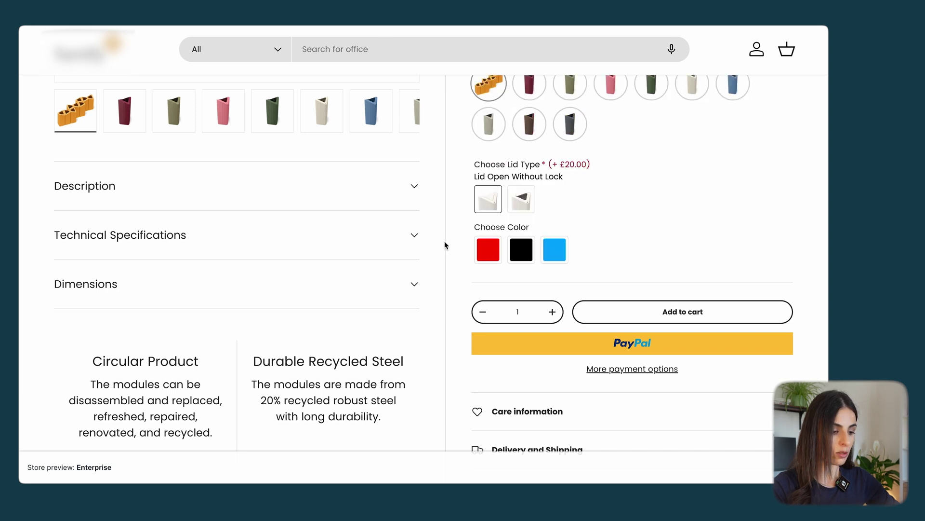
pyautogui.click(521, 199)
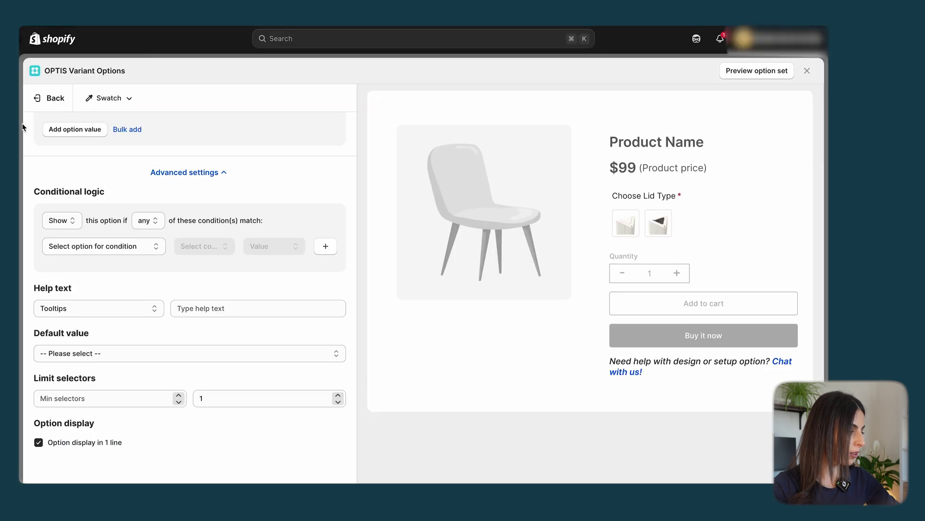
# Step: Add another swatch option to the option set and name it Choose Color for lid
pyautogui.click(34, 102)
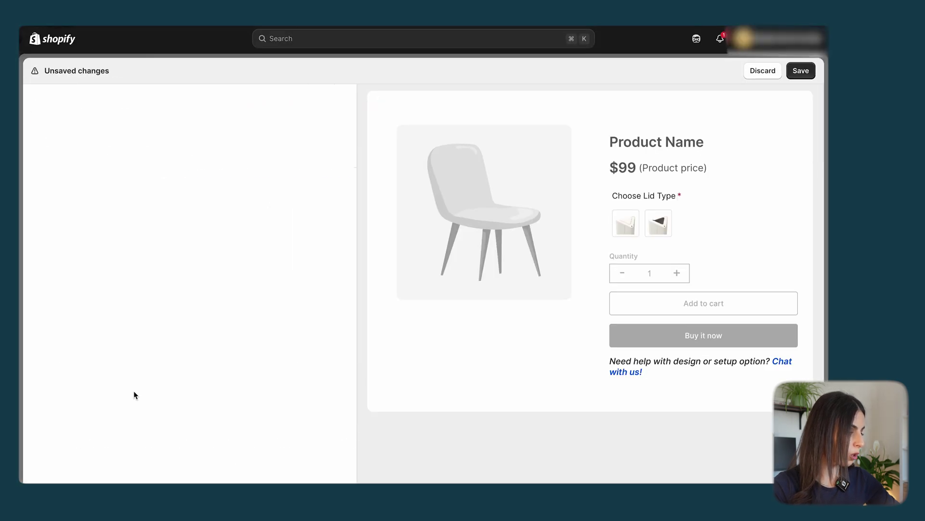
pyautogui.click(75, 260)
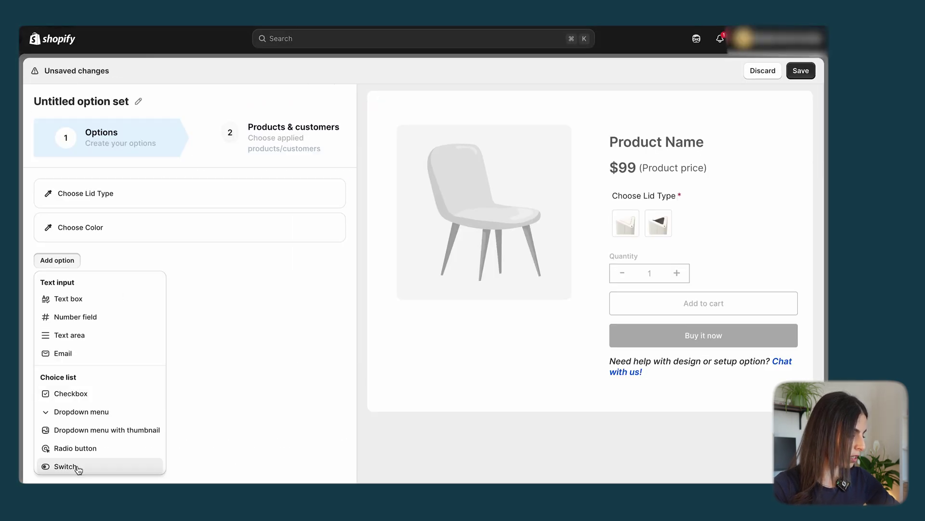
pyautogui.scroll(-3, 78, 468)
pyautogui.click(77, 414)
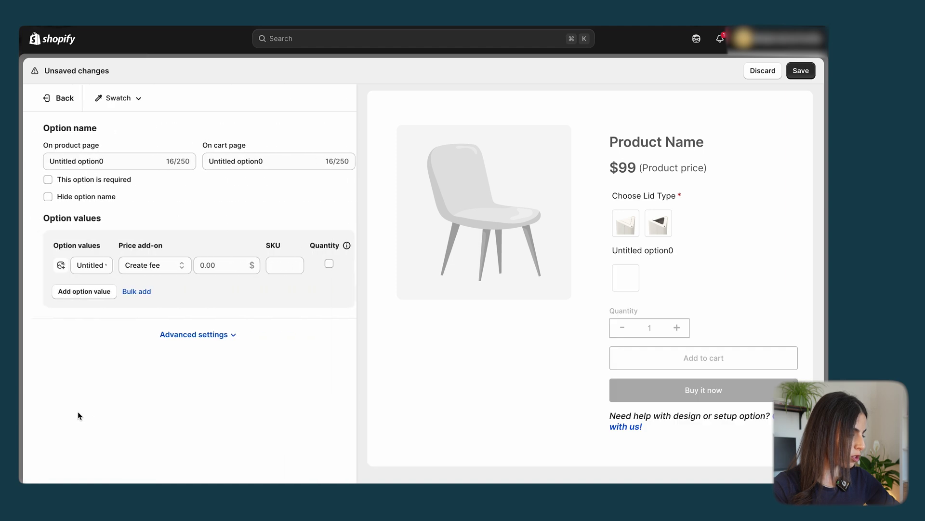
pyautogui.write('Choose C')
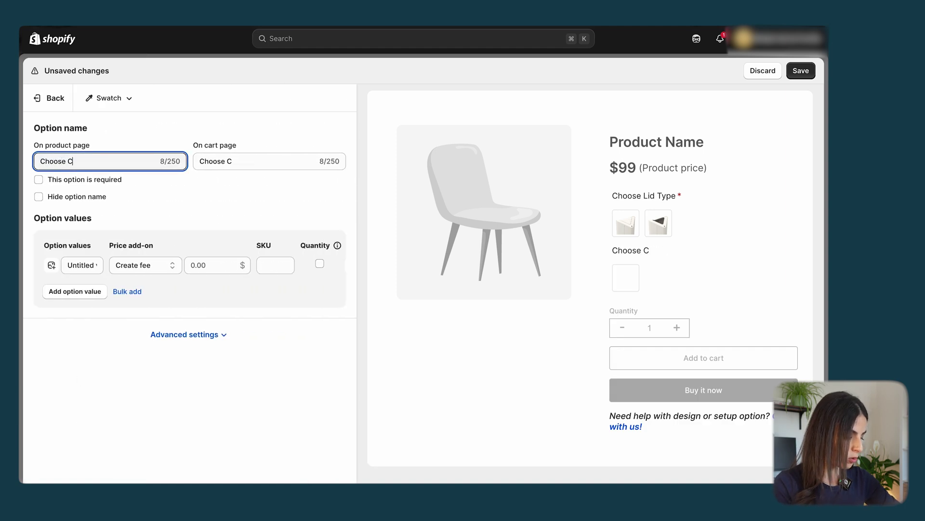
pyautogui.write('olor')
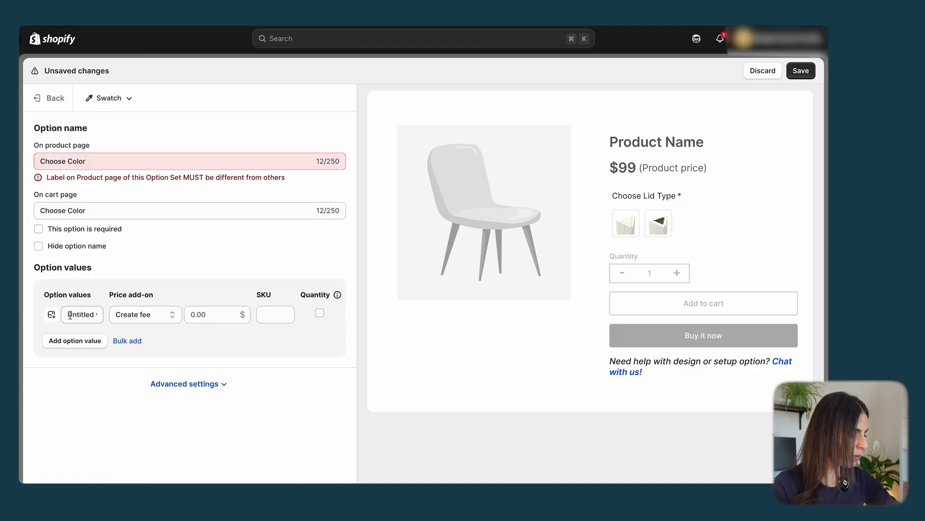
pyautogui.write(' for lid')
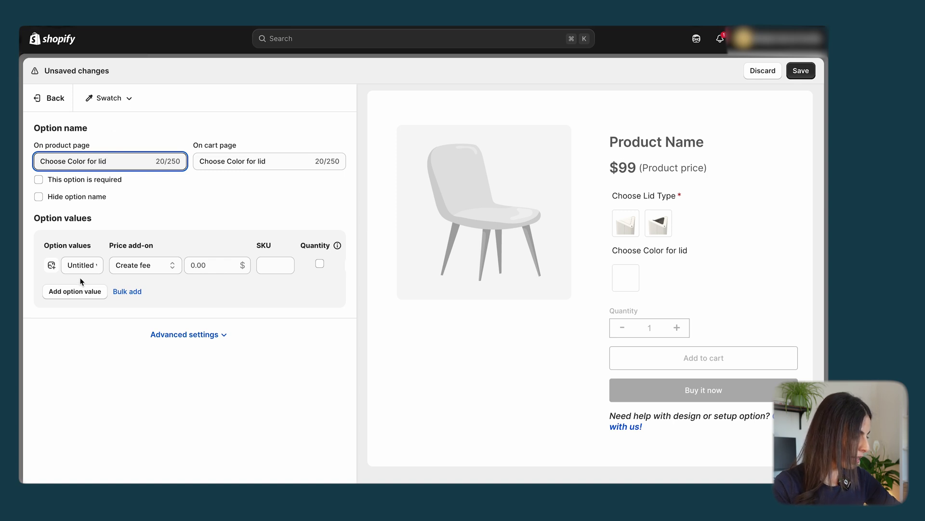
# Step: Give the first value of Choose Color for lid a lime green color swatch and name it Green
pyautogui.click(51, 265)
pyautogui.click(488, 360)
pyautogui.moveTo(489, 361)
pyautogui.mouseDown()
pyautogui.moveTo(562, 386)
pyautogui.moveTo(544, 372)
pyautogui.mouseUp()
pyautogui.moveTo(531, 338); pyautogui.dragTo(520, 307)
pyautogui.click(567, 416)
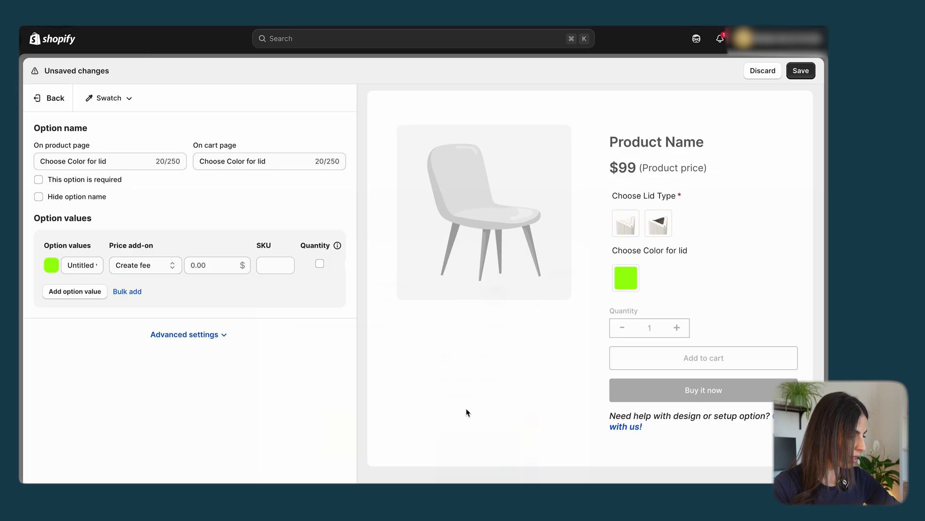
pyautogui.tripleClick(70, 269)
pyautogui.write('Green')
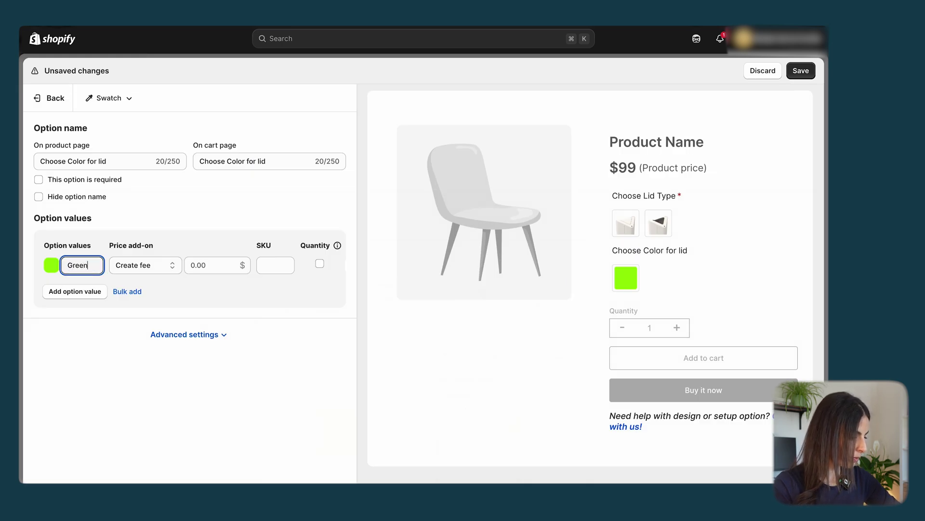
# Step: Add a second value to Choose Color for lid, name it Pink and give it the color swatch ff4e4e
pyautogui.click(90, 291)
pyautogui.click(90, 289)
pyautogui.tripleClick(90, 289)
pyautogui.press('End')
pyautogui.hotkey('ctrl', 'a')
pyautogui.write('Pink')
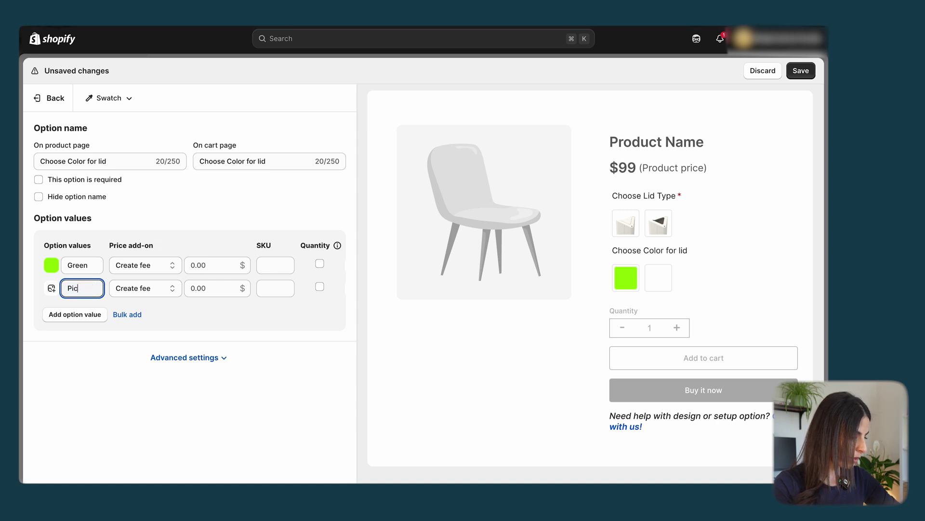
pyautogui.click(51, 287)
pyautogui.write('ff4e4e')
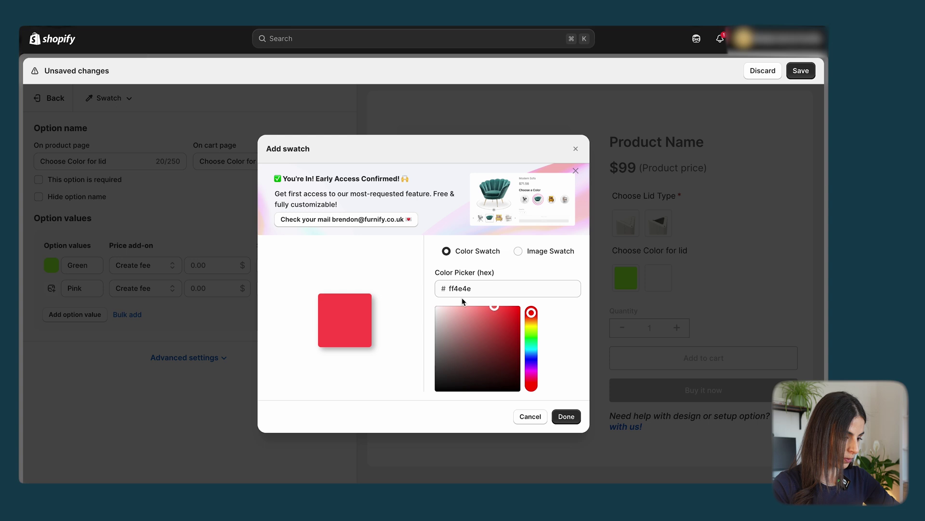
pyautogui.click(567, 416)
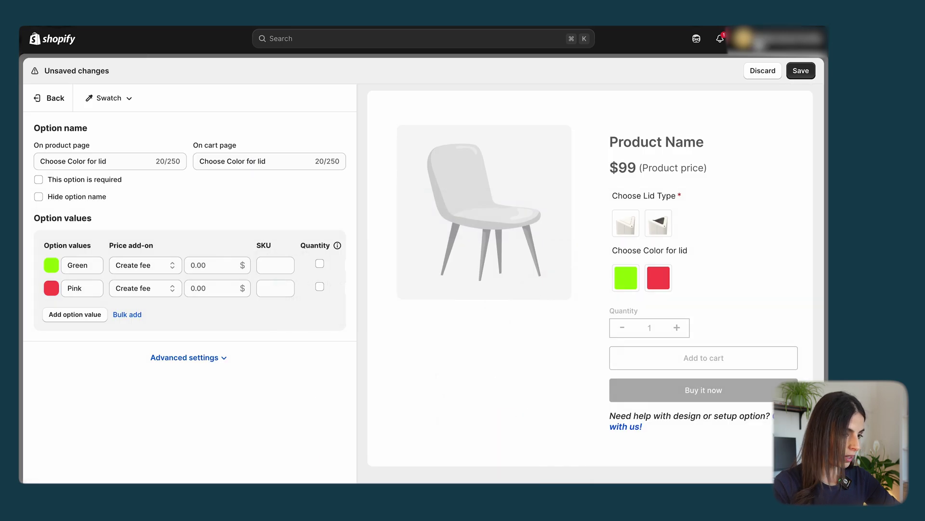
# Step: Show Choose Color for lid only if Choose Lid Type is the second lid type, and save the option
pyautogui.click(176, 359)
pyautogui.scroll(-3, 149, 387)
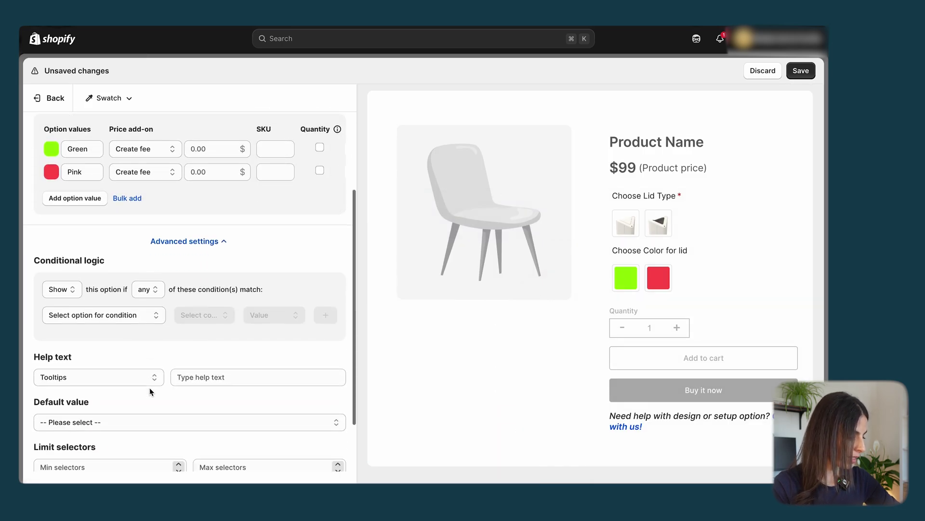
pyautogui.click(145, 289)
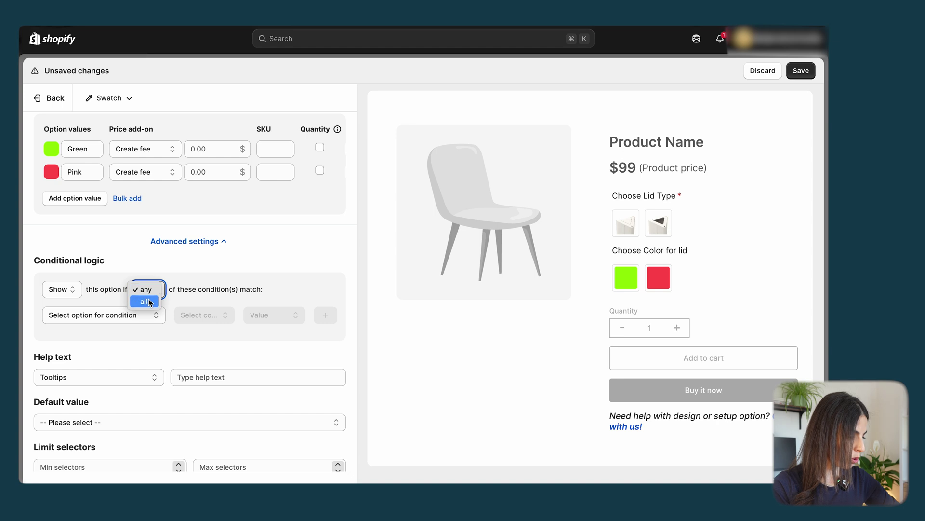
pyautogui.click(106, 312)
pyautogui.click(106, 313)
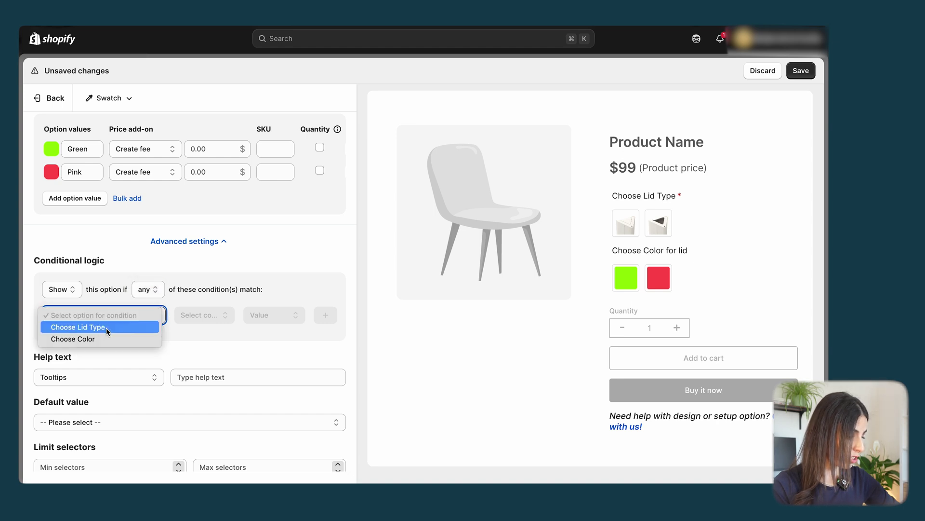
pyautogui.click(106, 328)
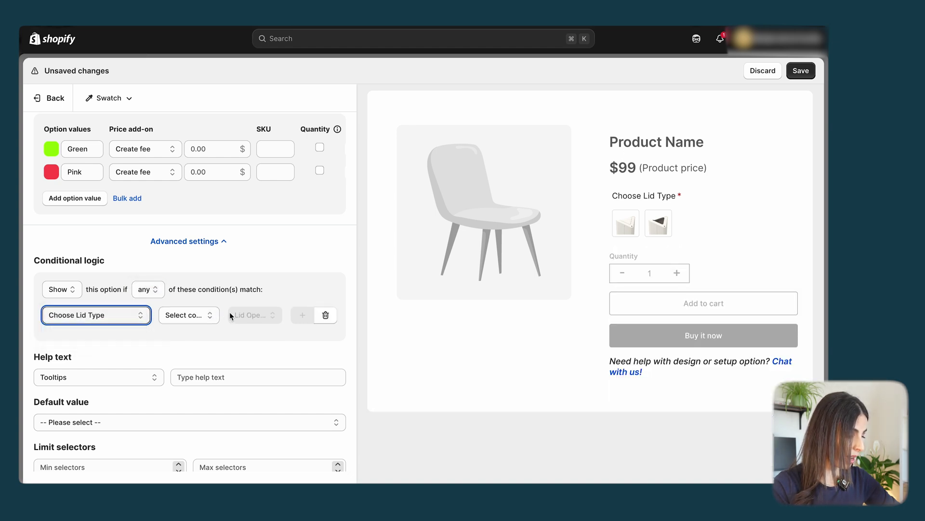
pyautogui.click(194, 314)
pyautogui.click(169, 324)
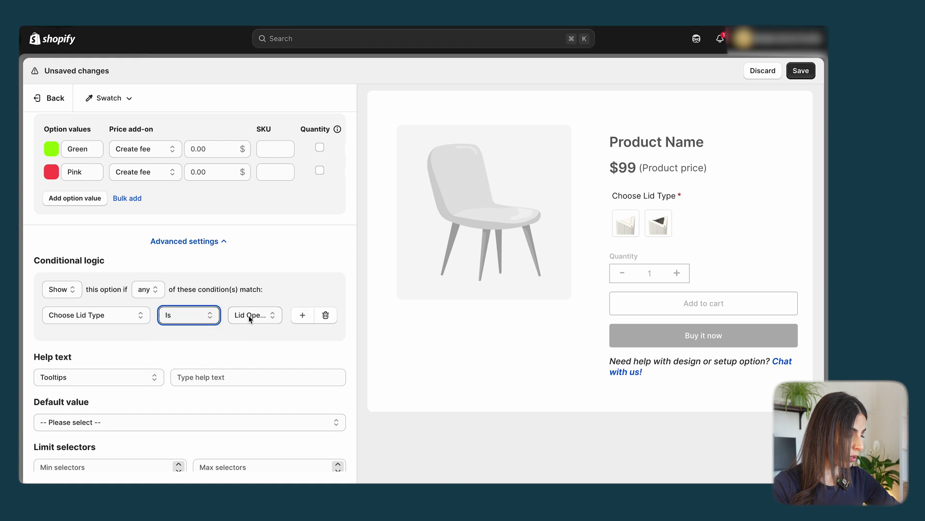
pyautogui.click(251, 316)
pyautogui.click(256, 339)
pyautogui.click(802, 72)
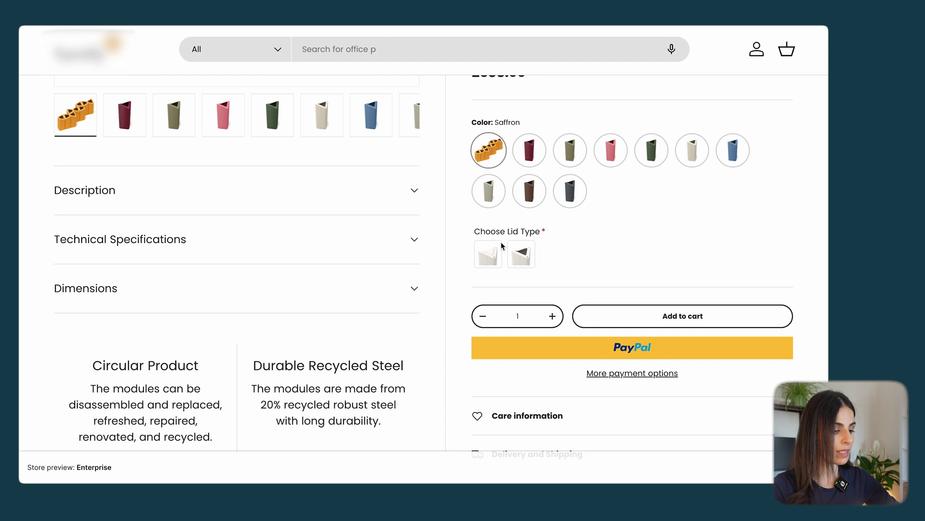
# Step: Test the conditional swatches on the storefront product page by choosing Lid Open Without Lock, then the second lid type
pyautogui.click(494, 260)
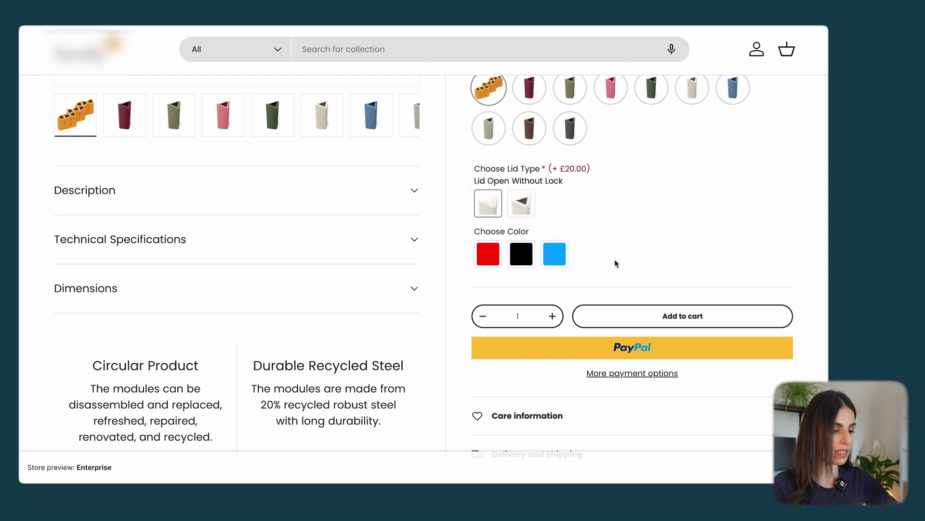
pyautogui.click(515, 214)
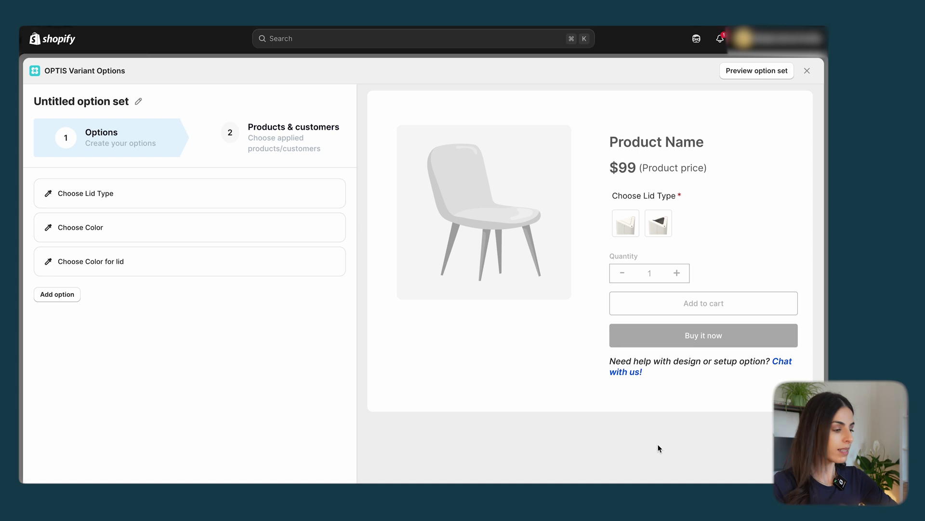
# Step: Open the option types available for a new option and review them through to File upload, Date & Time and Color picker
pyautogui.click(76, 295)
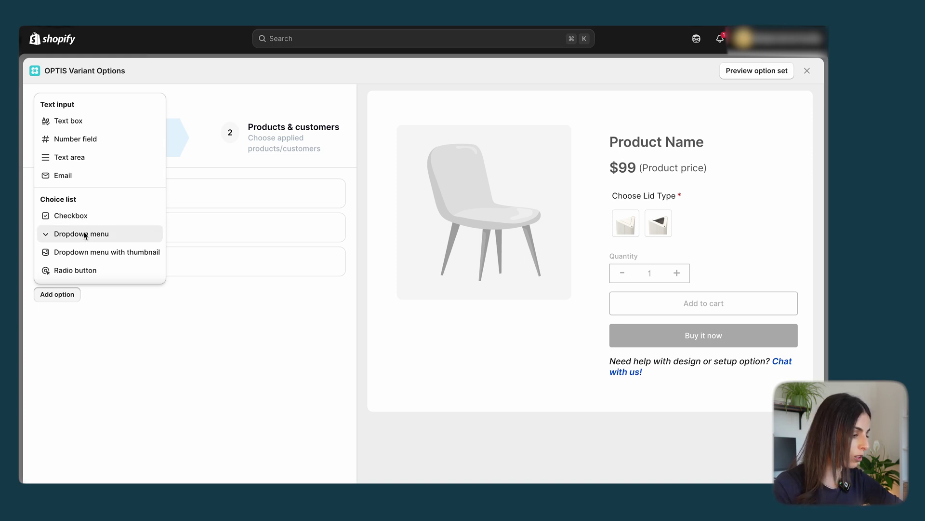
pyautogui.scroll(-1, 83, 235)
pyautogui.scroll(-3, 84, 235)
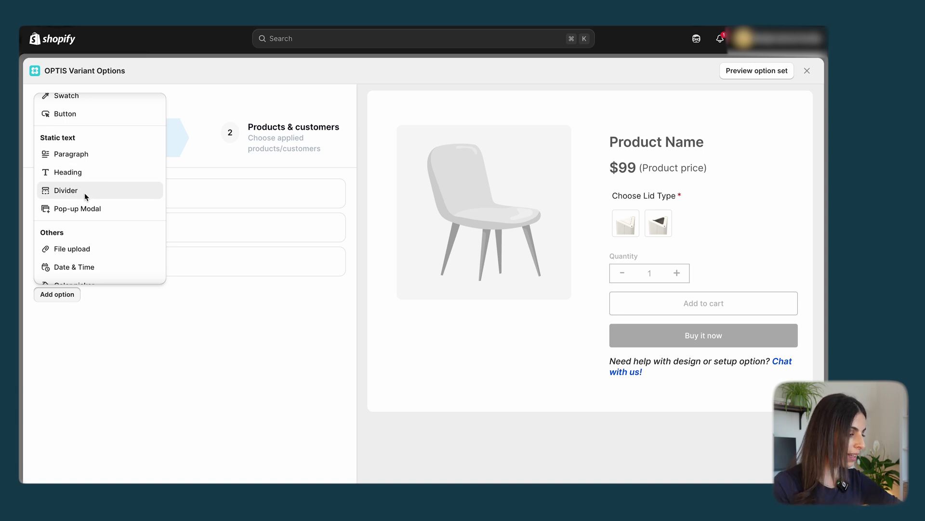
pyautogui.scroll(-1, 86, 218)
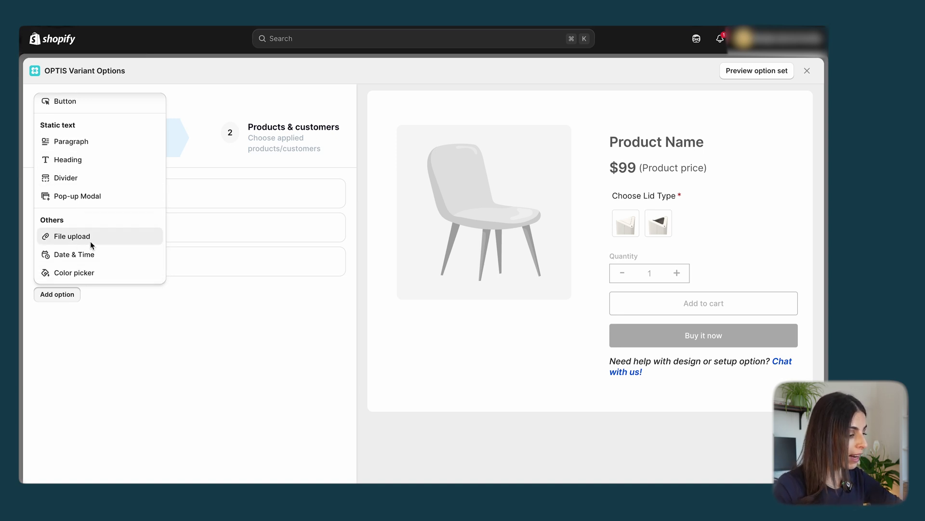